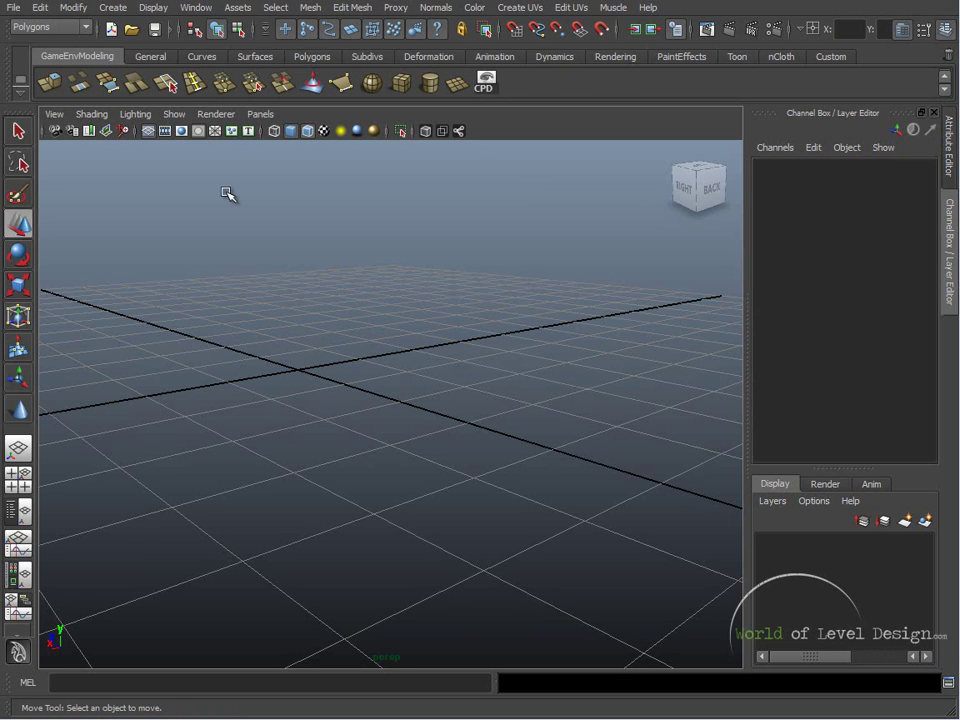
- Add shelf buttons for Window > Outliner, Hypergraph: Hierarchy and Rendering Editors > Hypershade
click(197, 8)
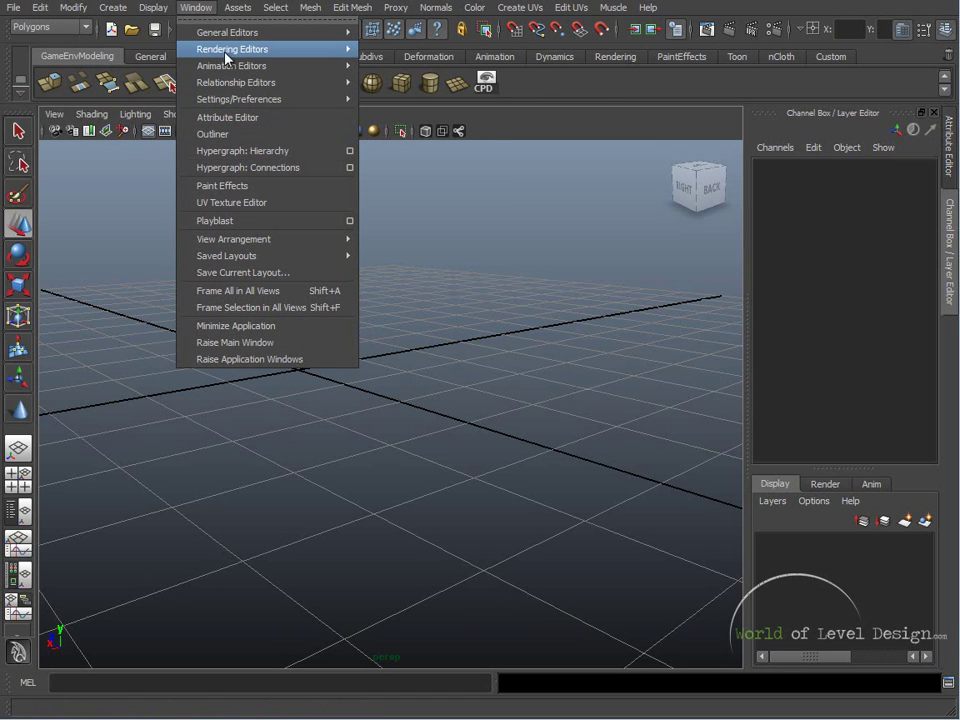
mouse_move(225, 49)
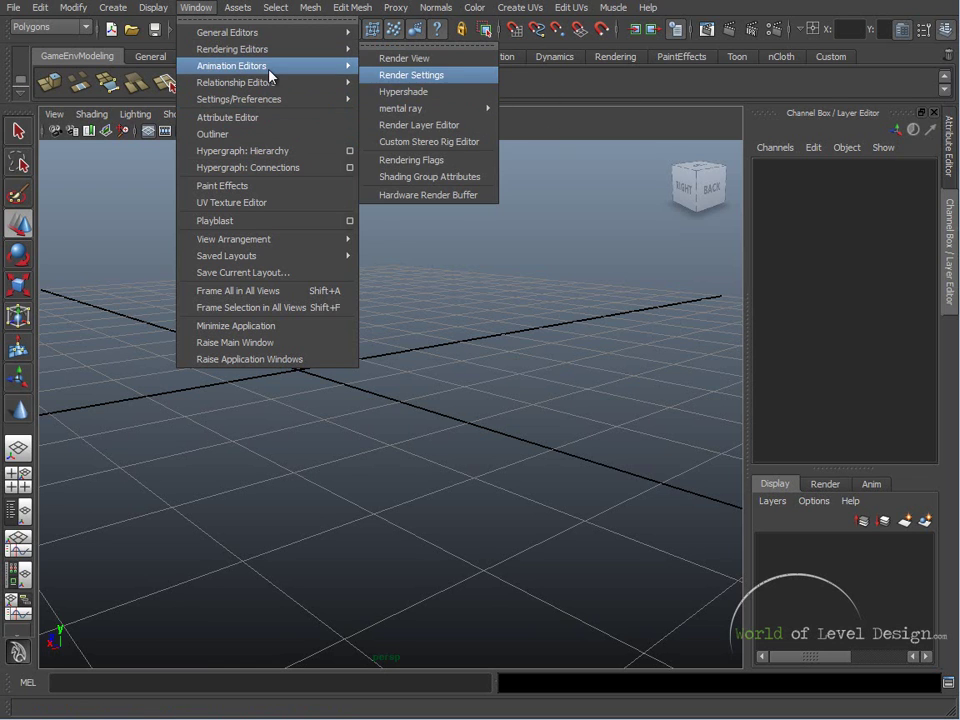
click(207, 8)
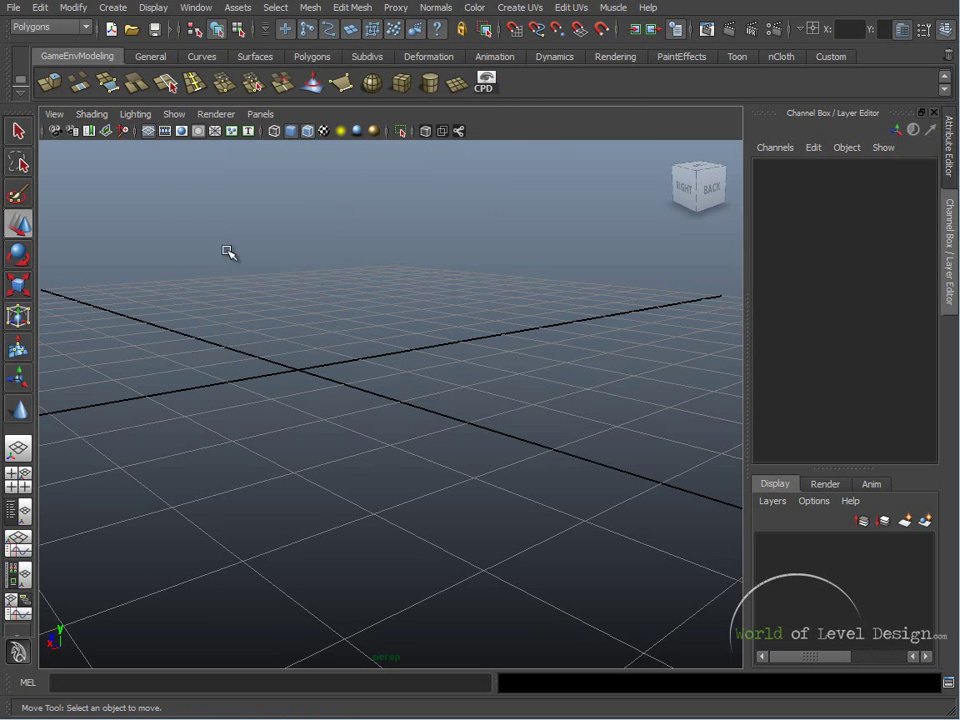
click(199, 9)
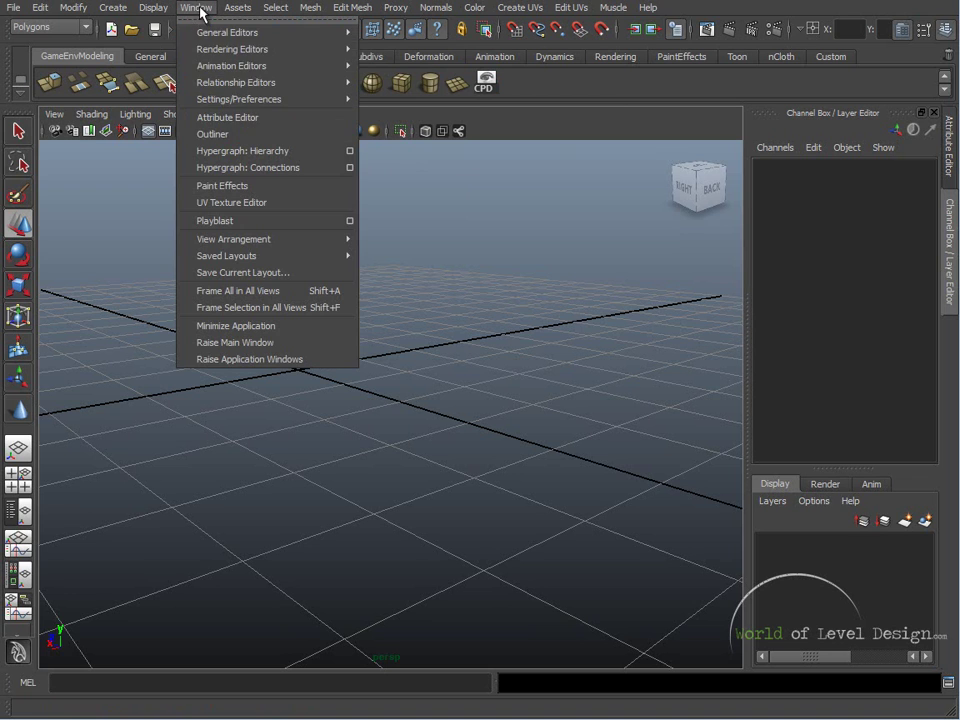
ctrl+shift+click(219, 137)
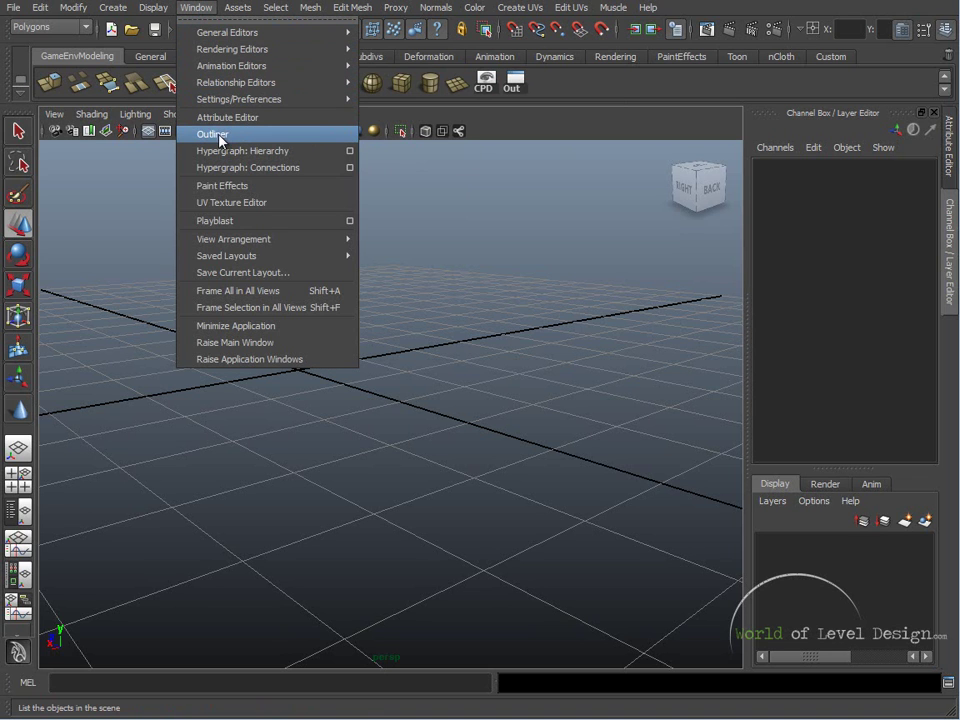
ctrl+shift+click(237, 152)
mouse_move(238, 41)
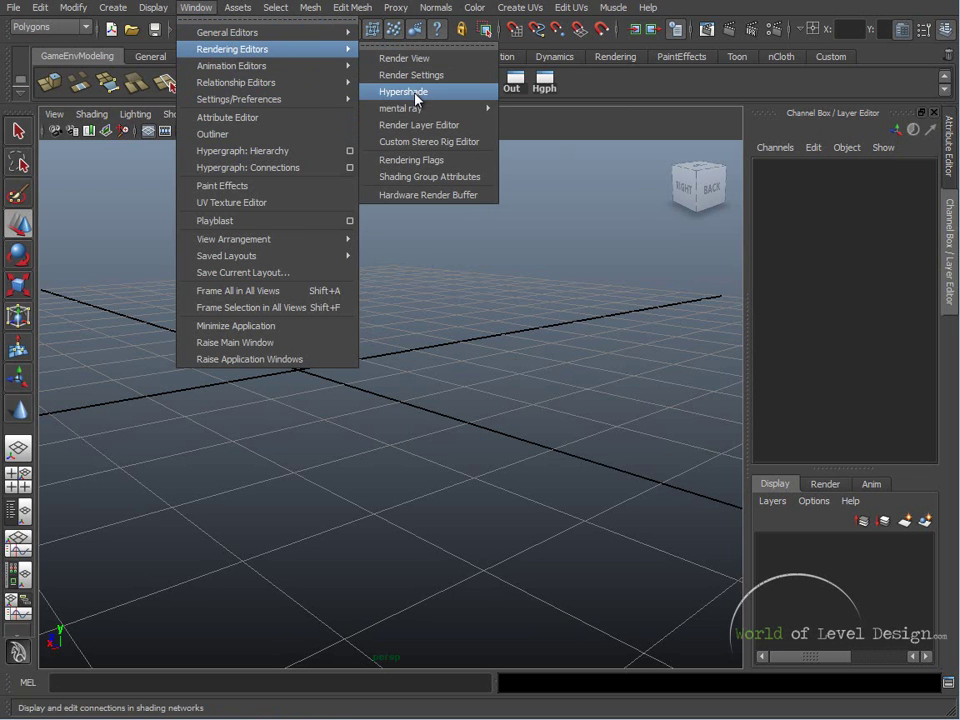
ctrl+shift+click(403, 91)
click(530, 125)
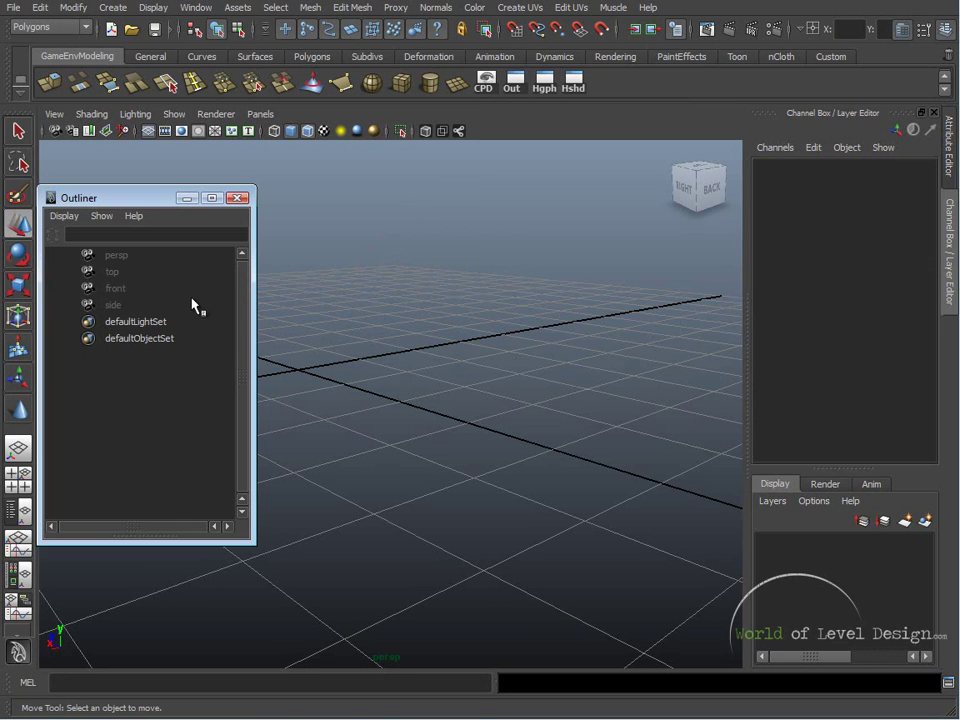
click(118, 258)
key(Down)
key(Down)
key(Down)
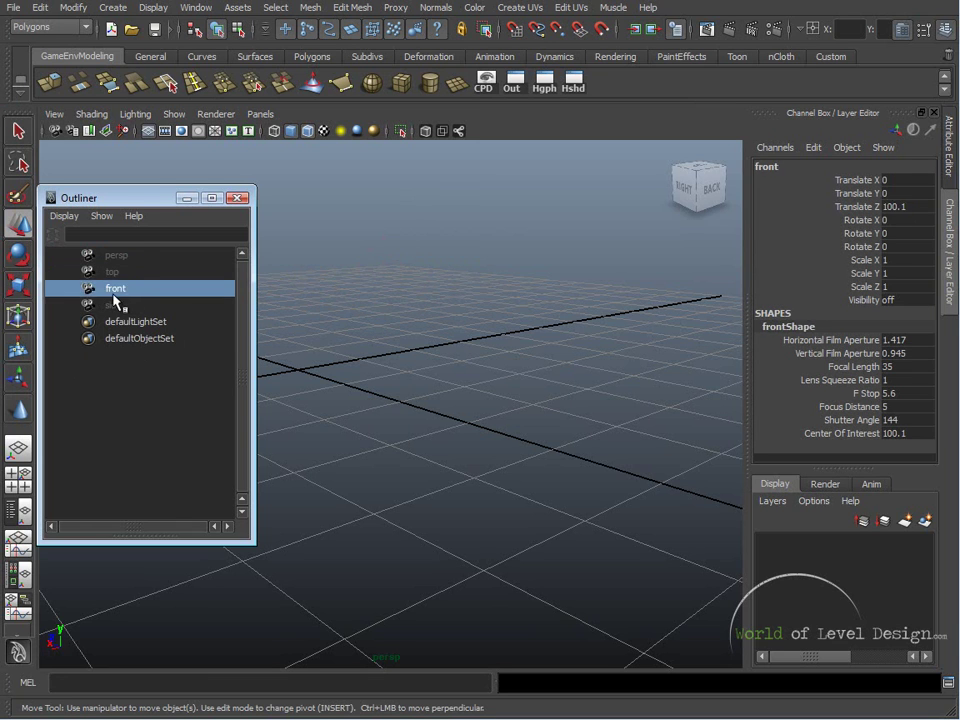
click(118, 256)
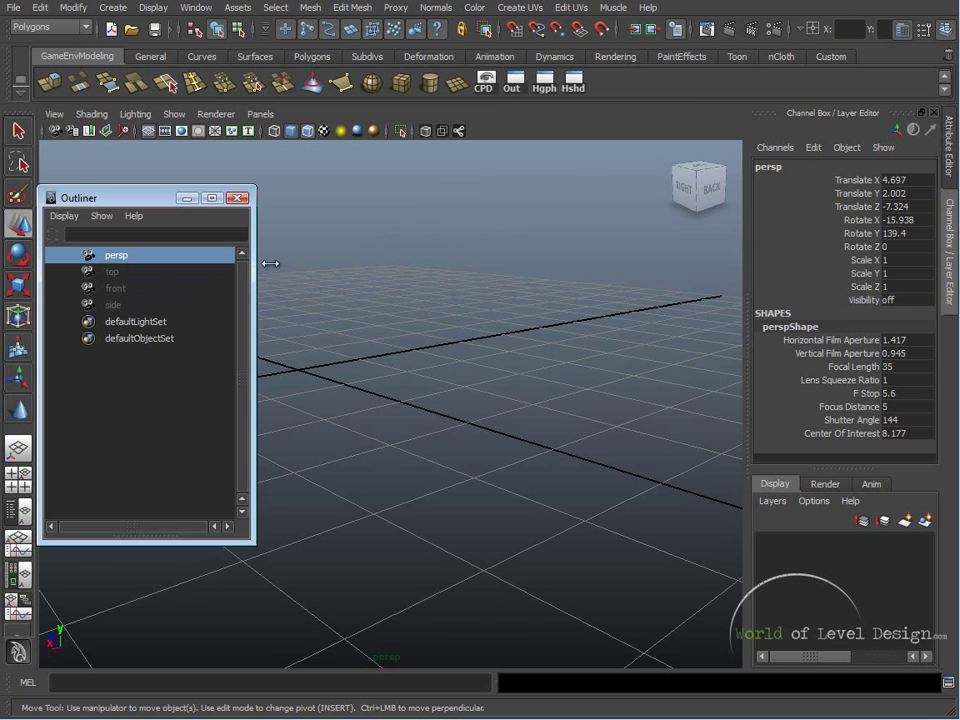
key(ctrl+a)
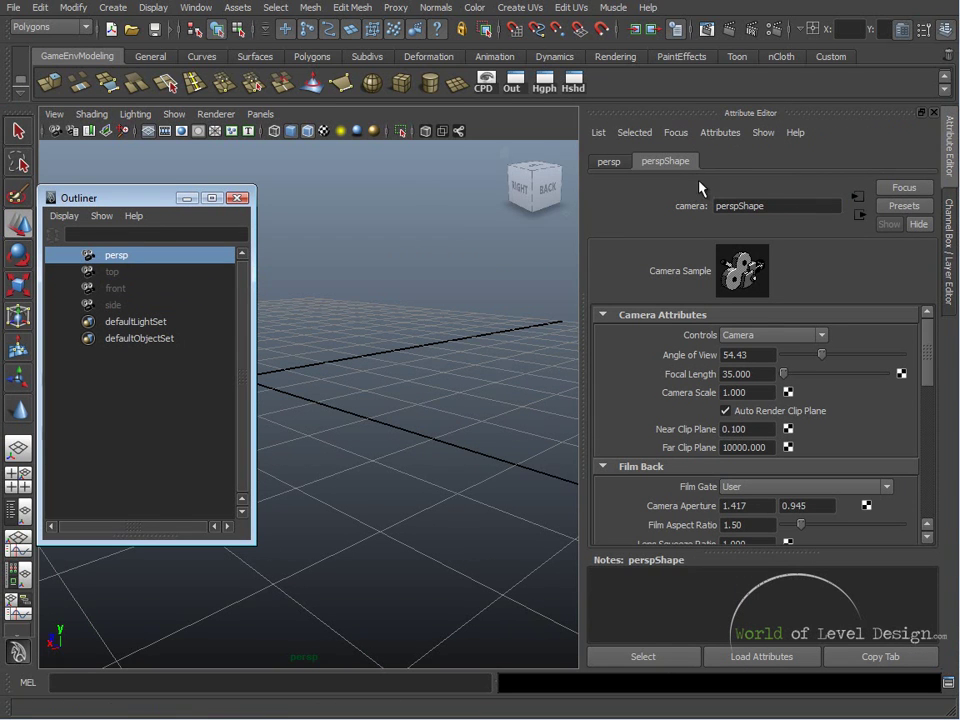
key(Down)
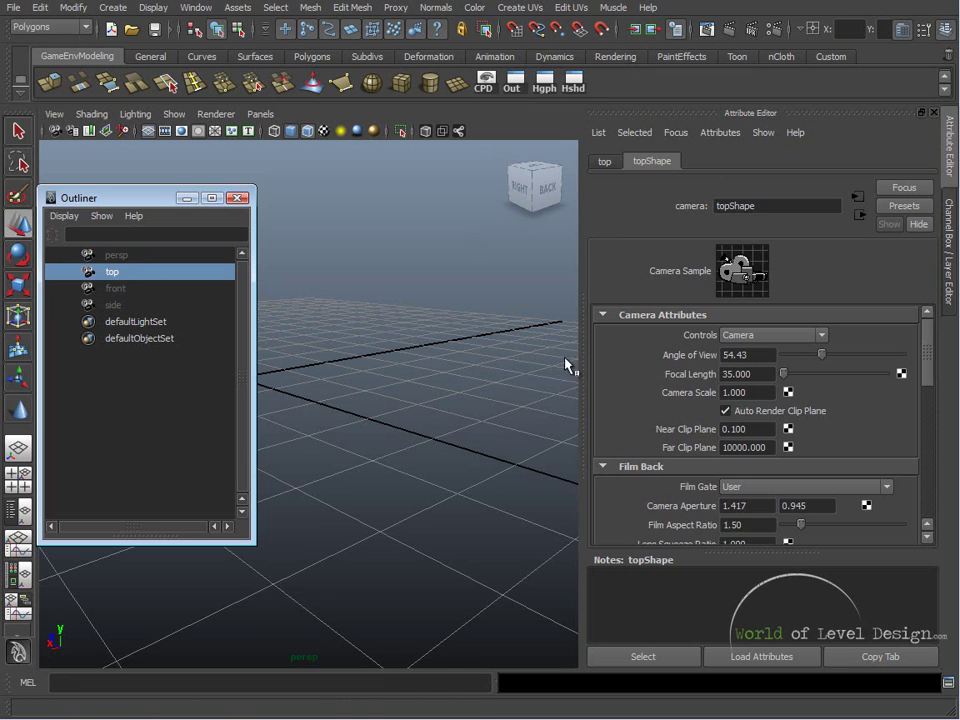
click(104, 255)
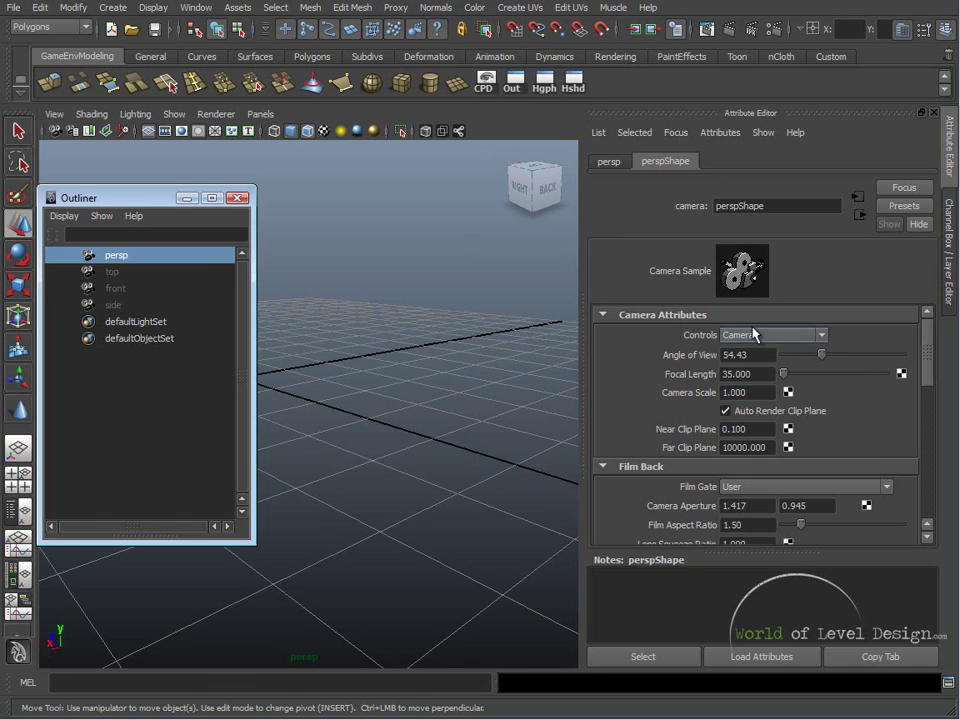
click(118, 303)
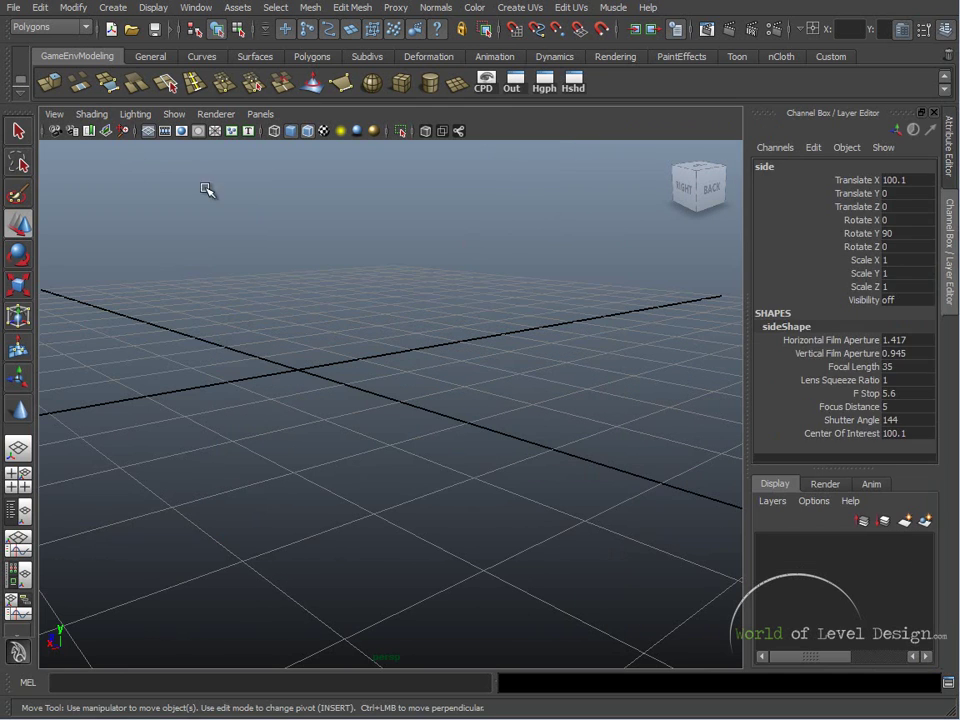
- Create a polygon cube at the origin, a cylinder moved along Z and a sphere moved along X
click(240, 255)
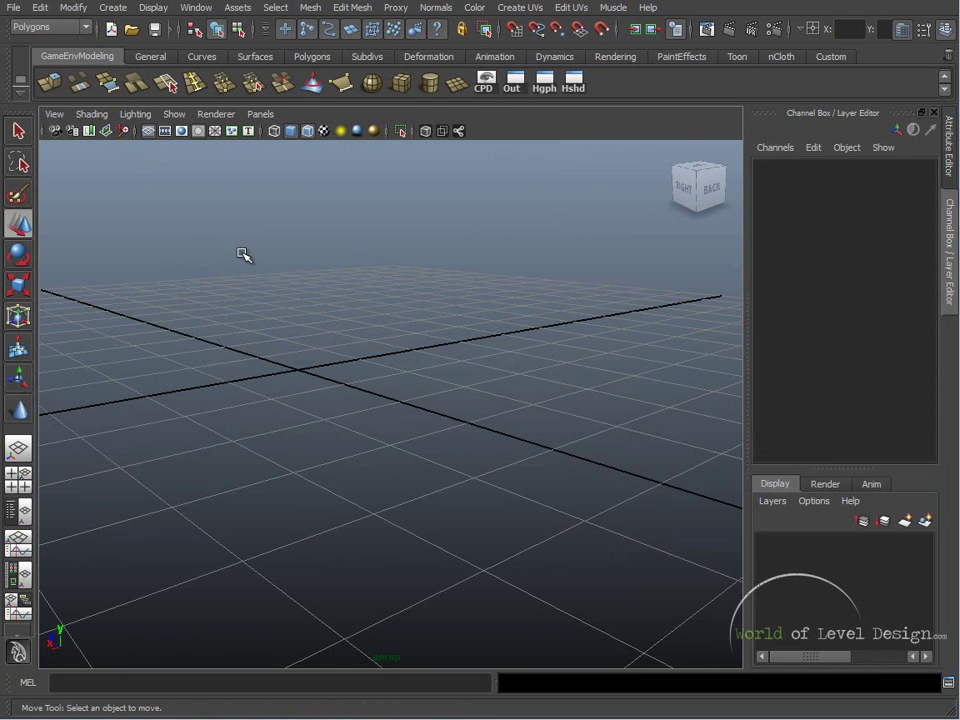
click(400, 84)
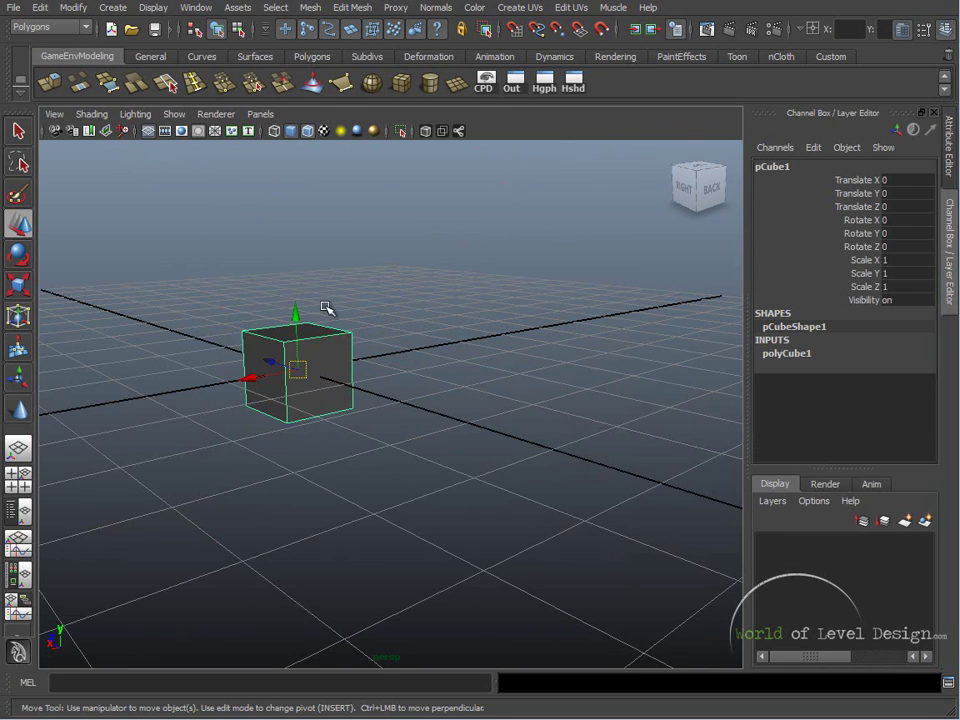
click(429, 84)
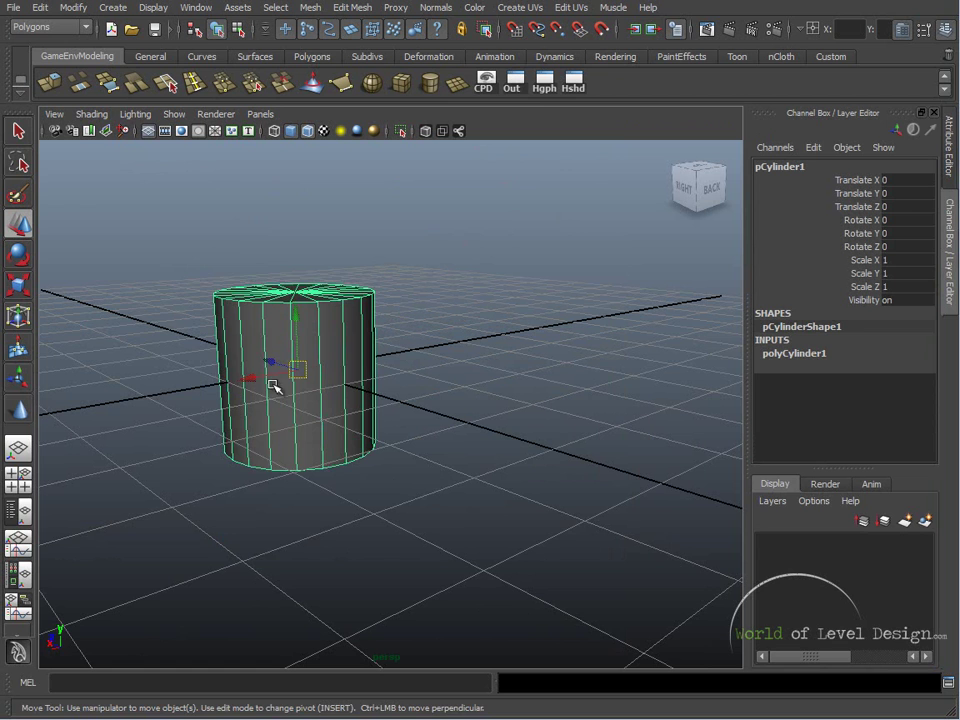
drag(274, 364, 50, 280)
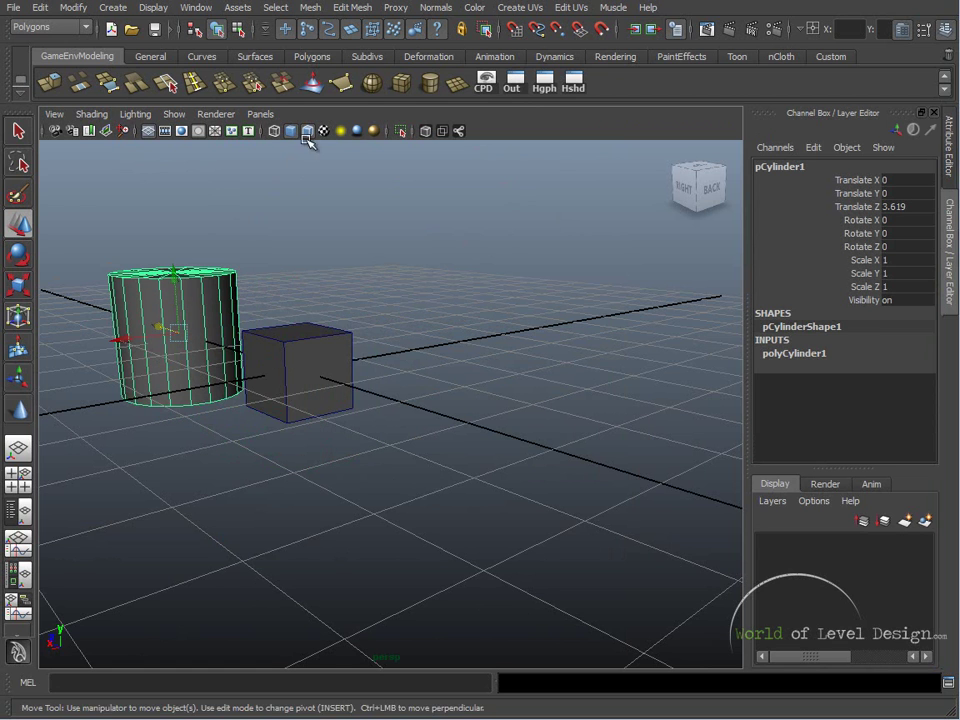
click(371, 84)
drag(280, 377, 536, 332)
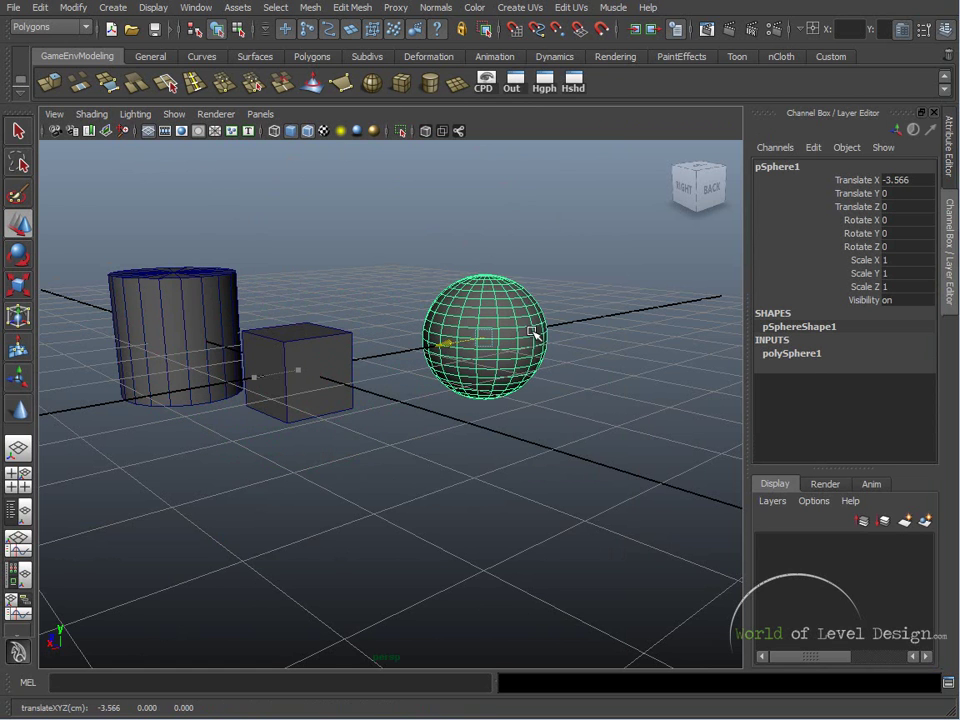
- Orbit the view around the three objects and select the cube
click(340, 420)
alt+drag(289, 414, 300, 340)
click(300, 340)
click(18, 545)
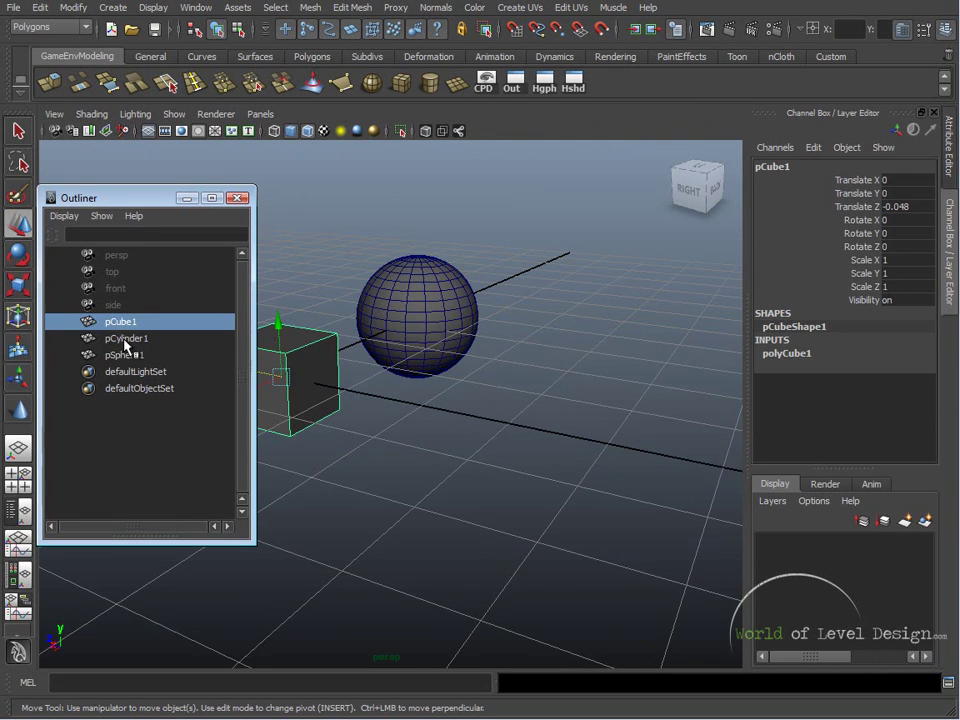
- Select pSphere1, pCube1, pCylinder1, pSphere1 and pCube1 in turn from the Outliner
click(125, 355)
click(118, 321)
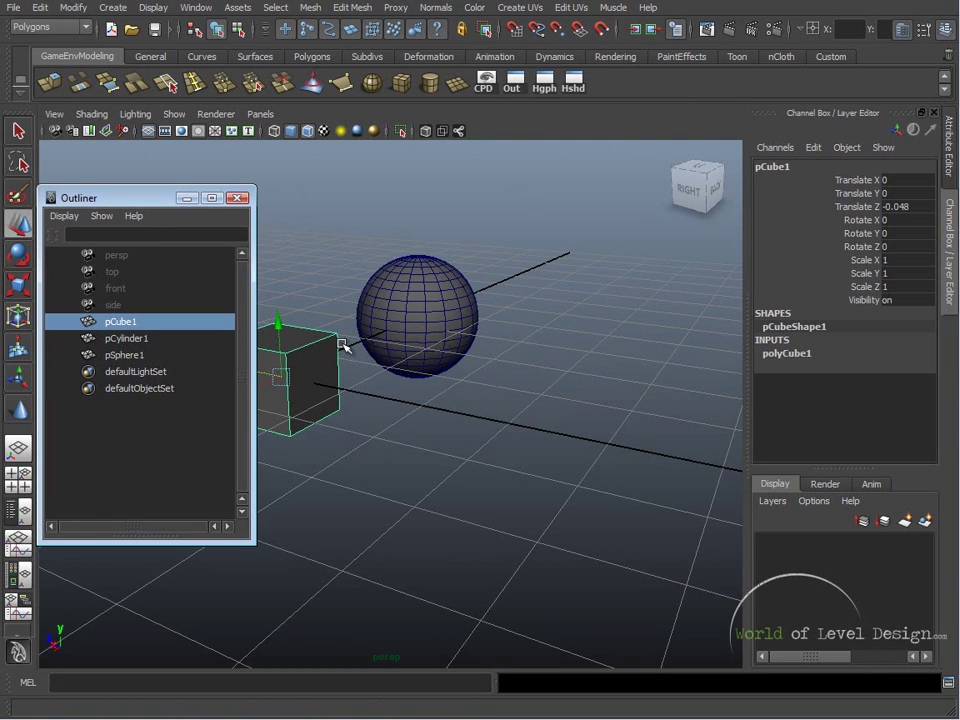
click(112, 339)
click(122, 355)
click(116, 321)
- Pick the cylinder, cube and sphere directly in the viewport while orbiting the view
alt+middle_drag(420, 390, 555, 387)
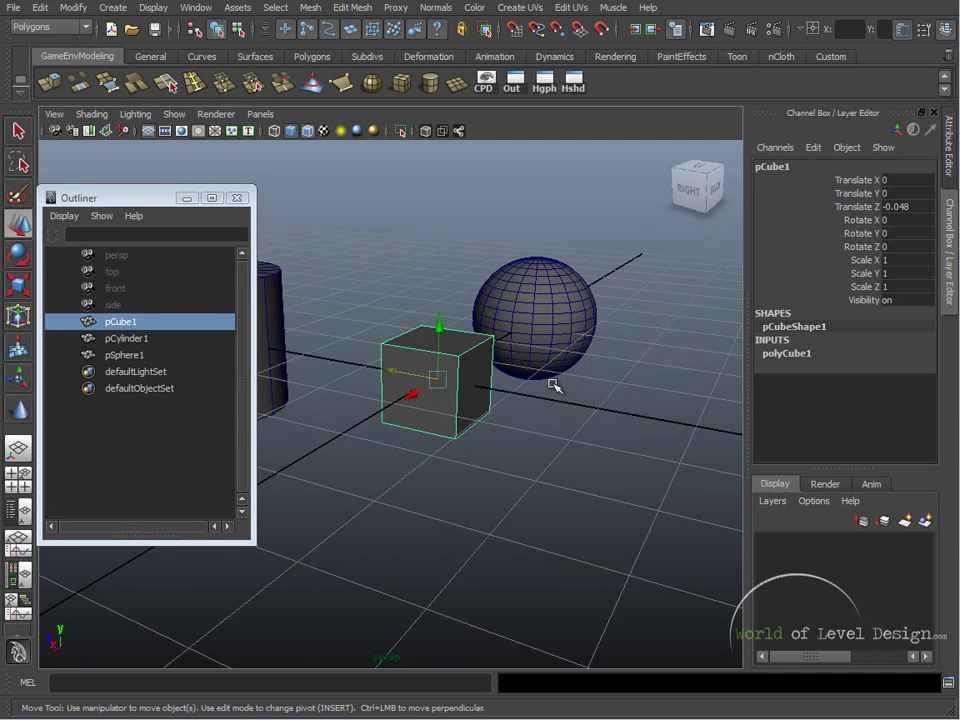
alt+drag(555, 387, 440, 385)
click(330, 330)
click(467, 386)
click(669, 330)
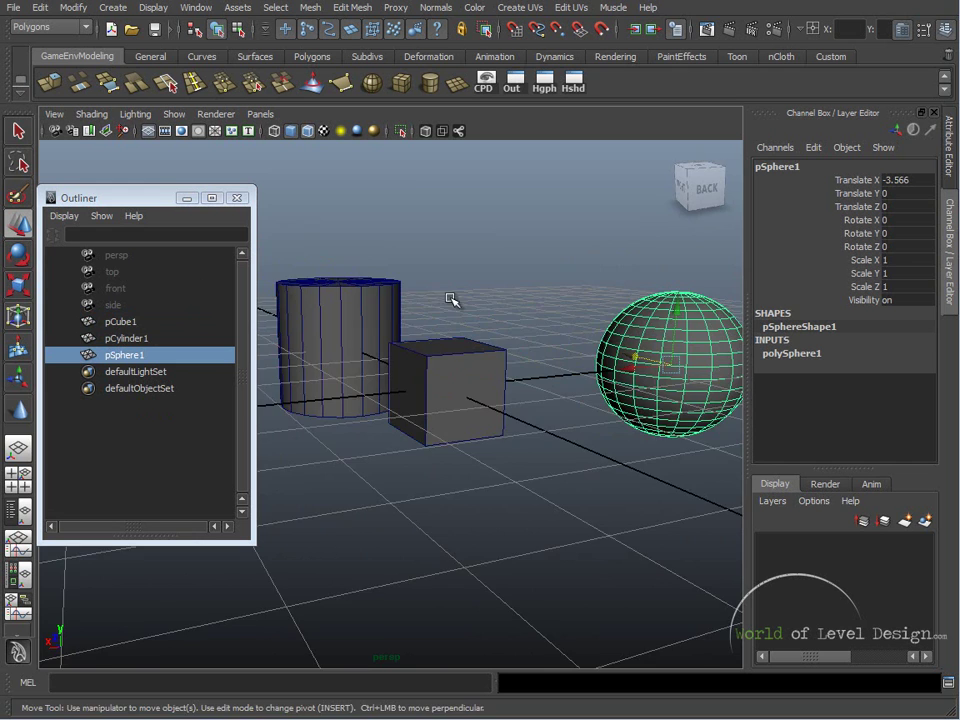
alt+drag(451, 300, 662, 295)
alt+drag(561, 375, 424, 349)
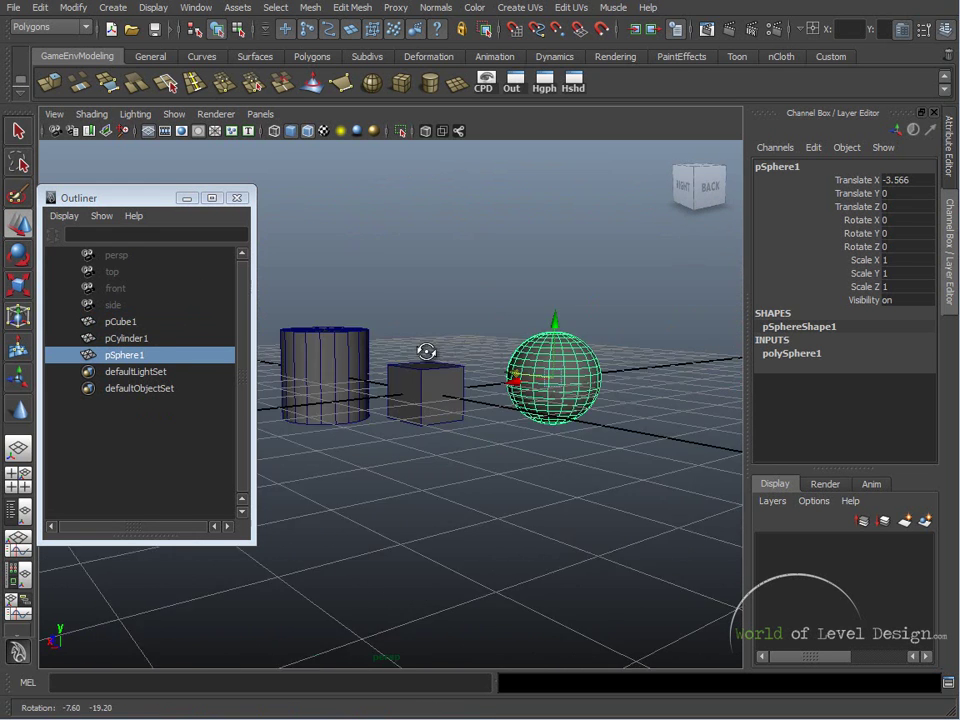
- Reposition the Outliner and double-click pCube1 and pCylinder1 in its list
click(127, 338)
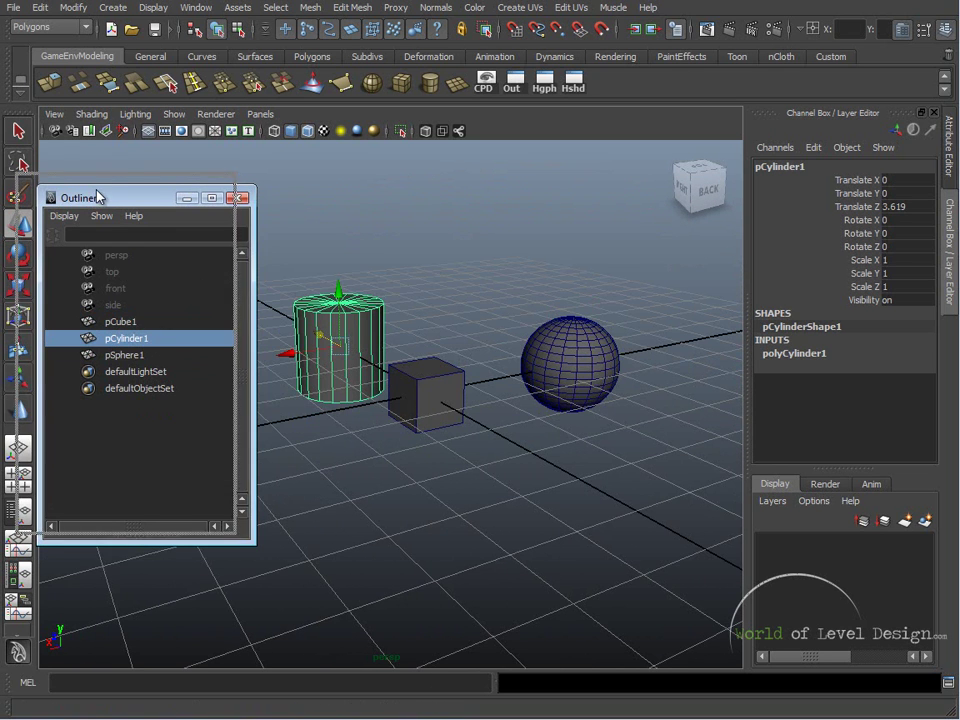
drag(99, 197, 78, 185)
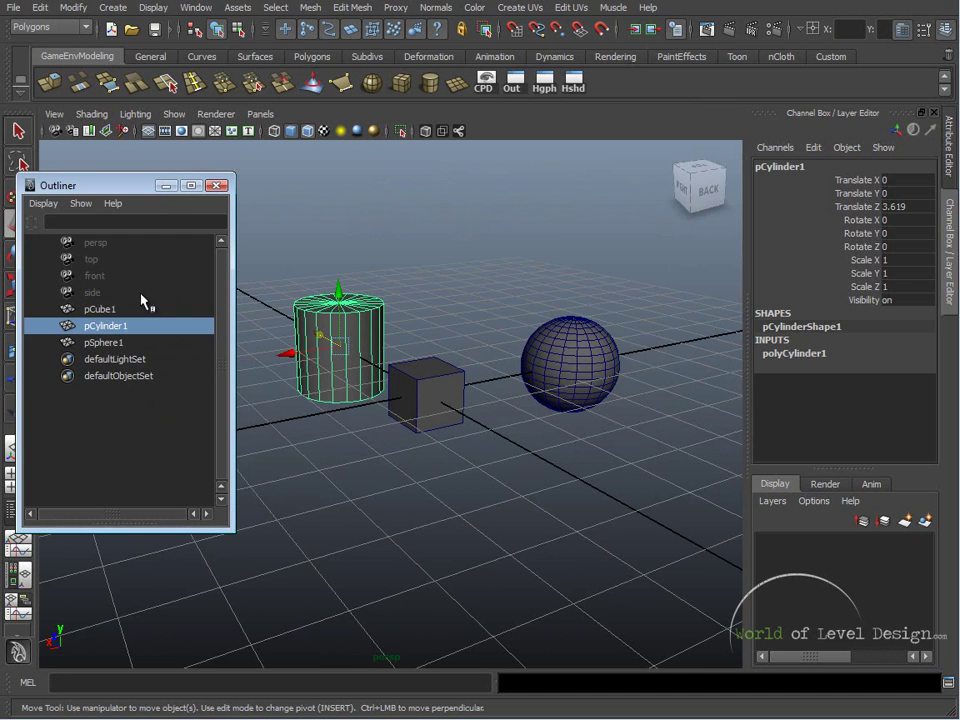
click(110, 309)
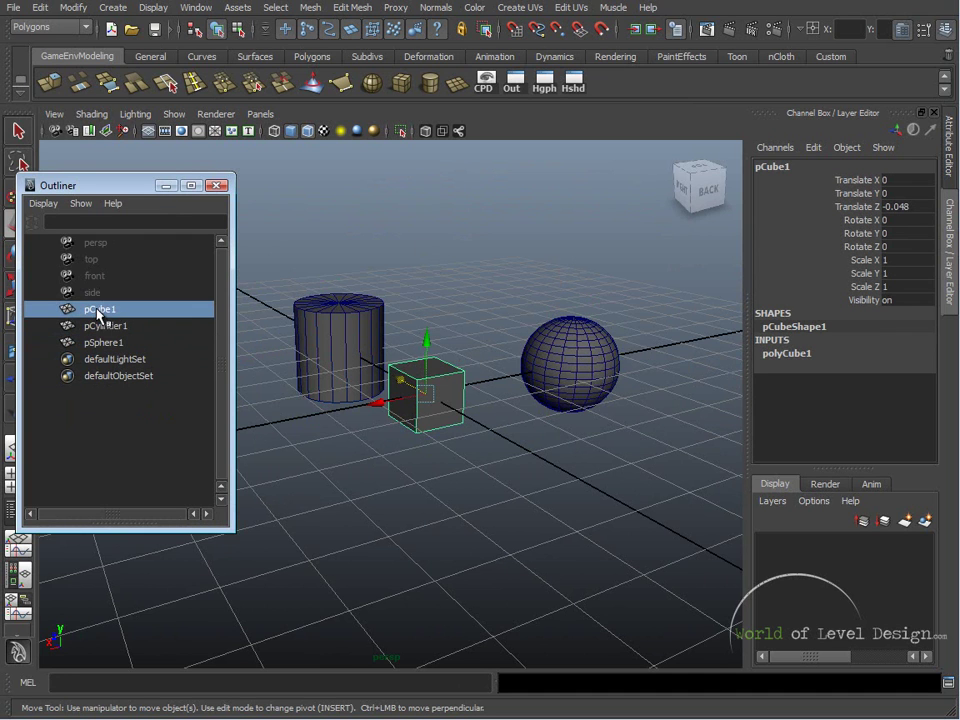
double_click(62, 312)
double_click(105, 326)
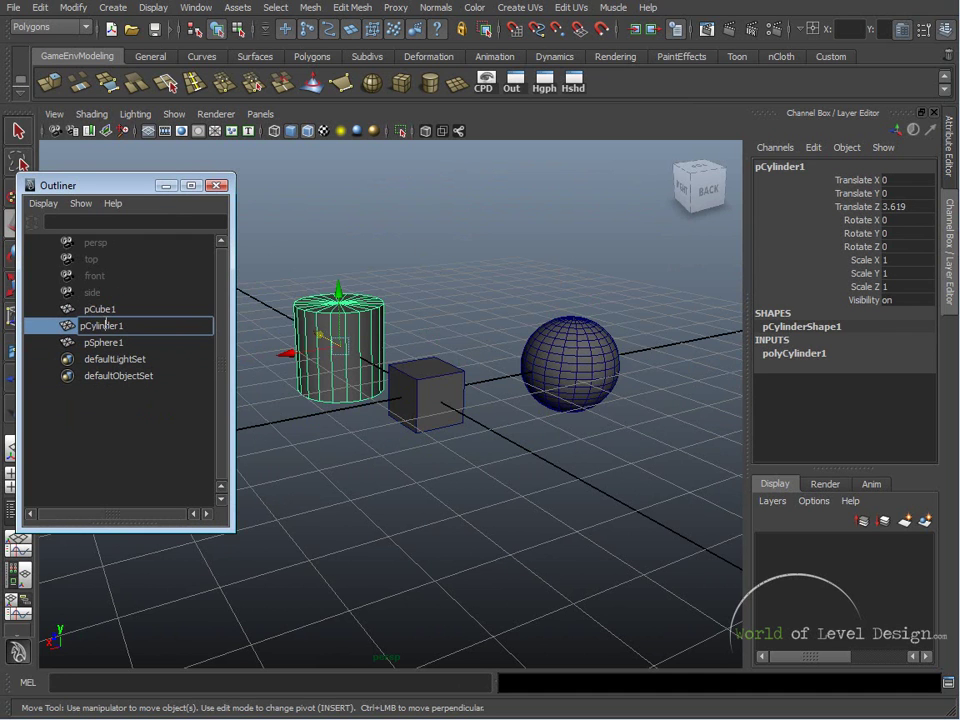
double_click(100, 309)
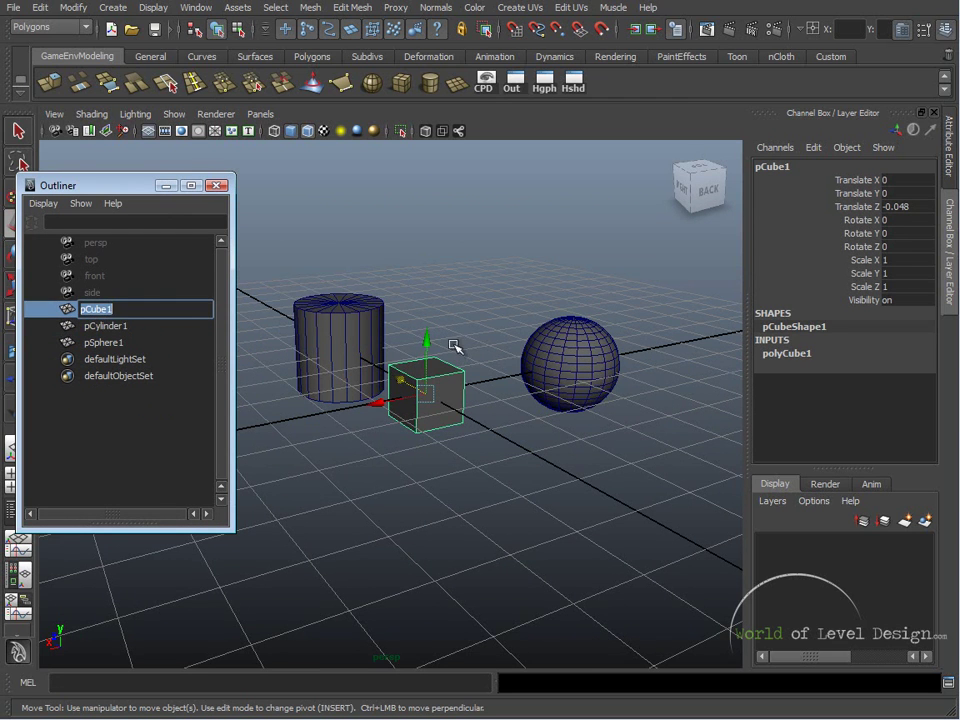
- Select pCylinder1 and pSphere1, then close the Outliner
click(336, 326)
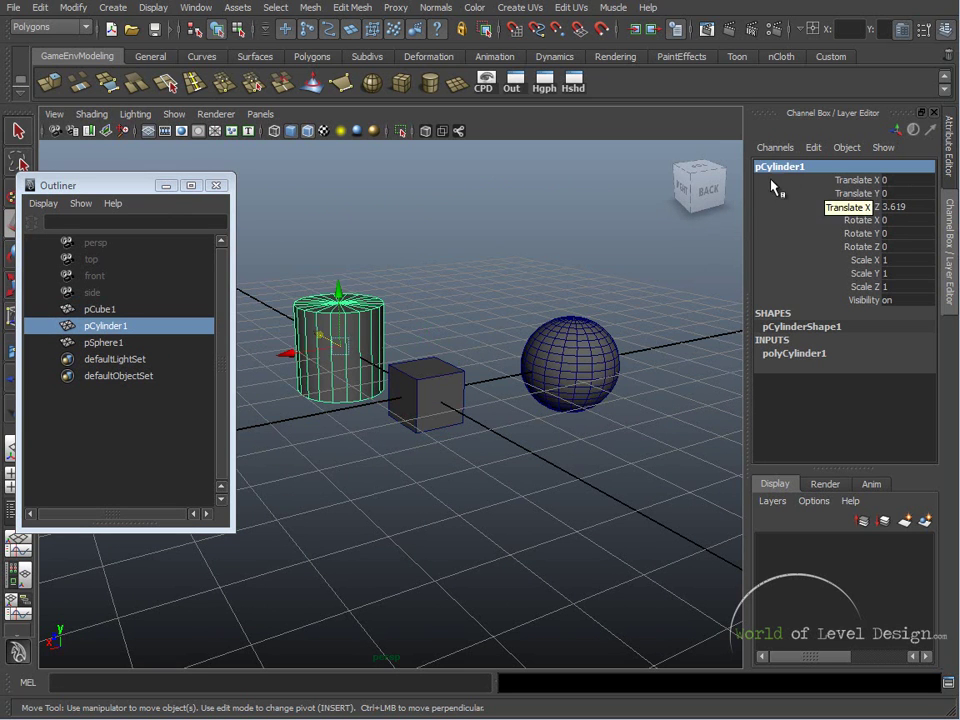
click(96, 342)
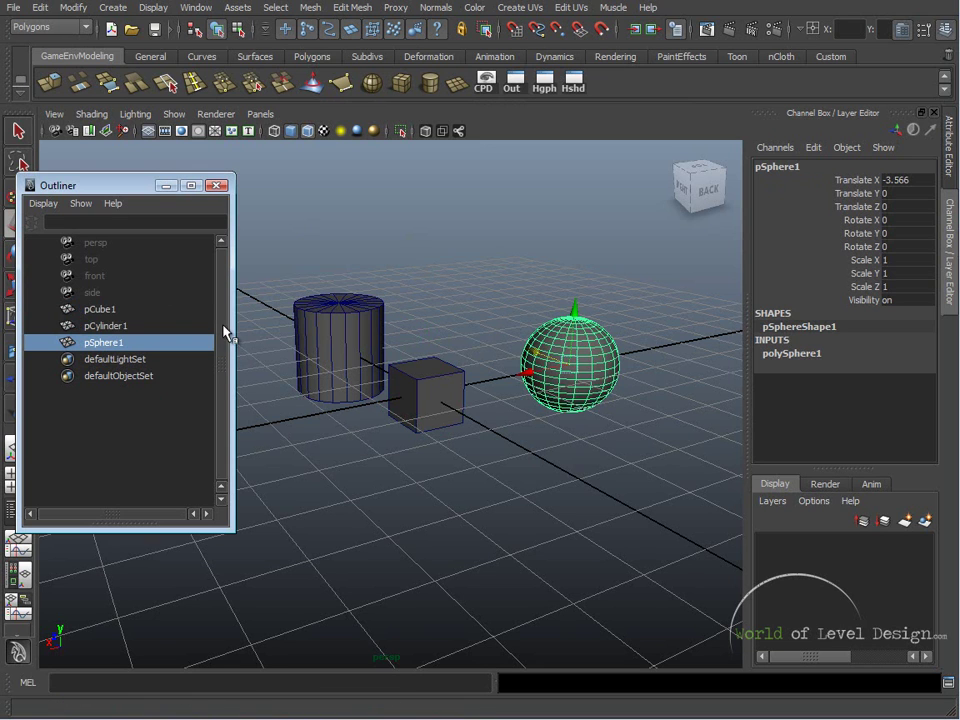
click(215, 186)
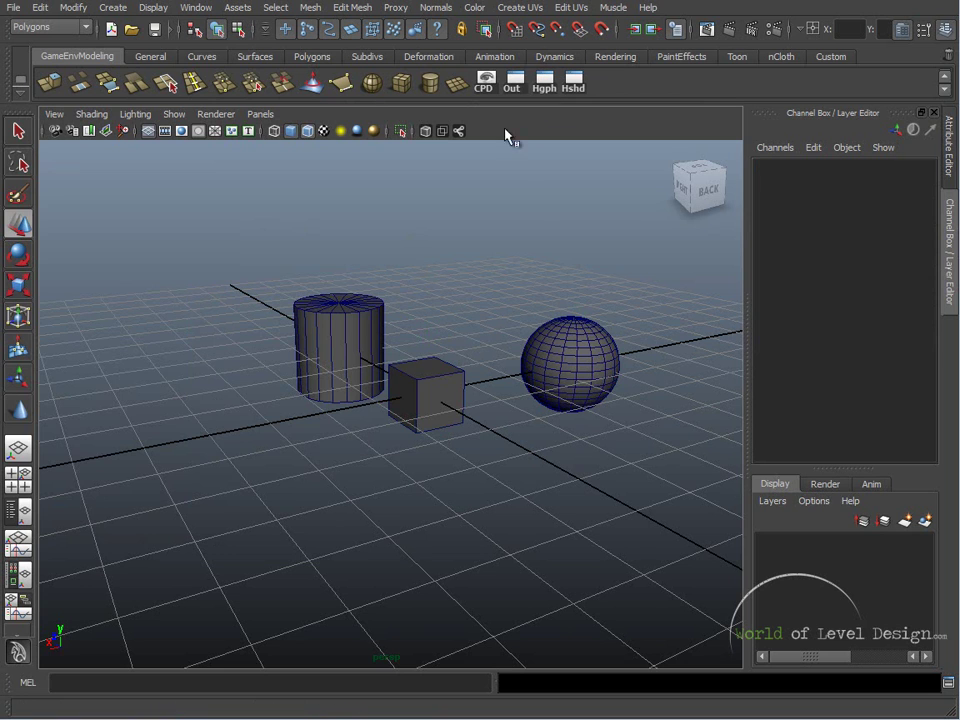
drag(214, 124, 408, 238)
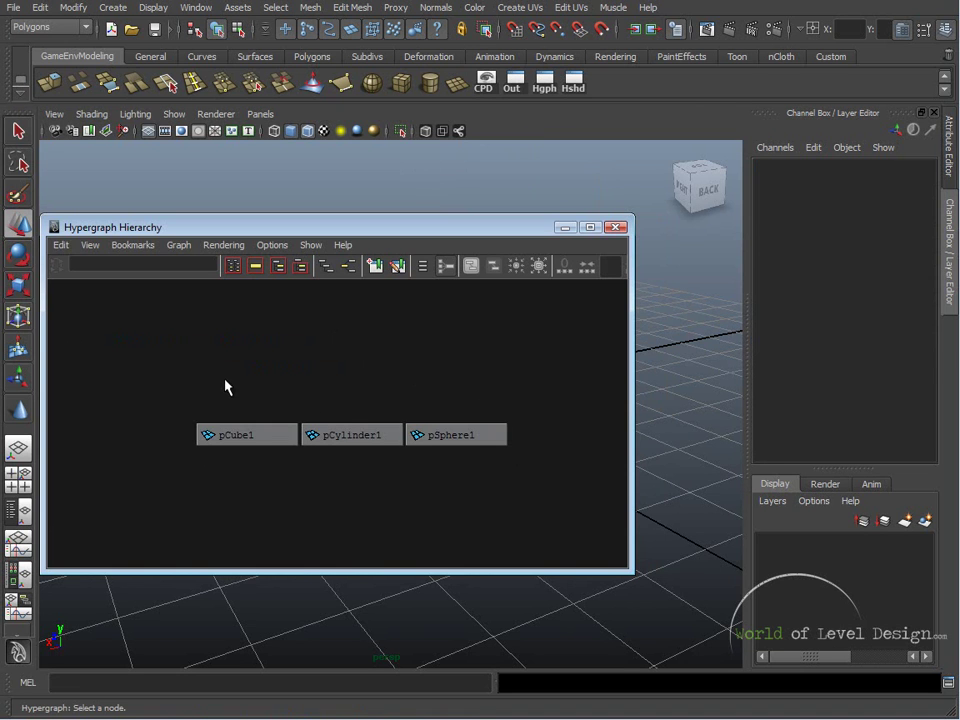
drag(222, 378, 244, 440)
click(455, 435)
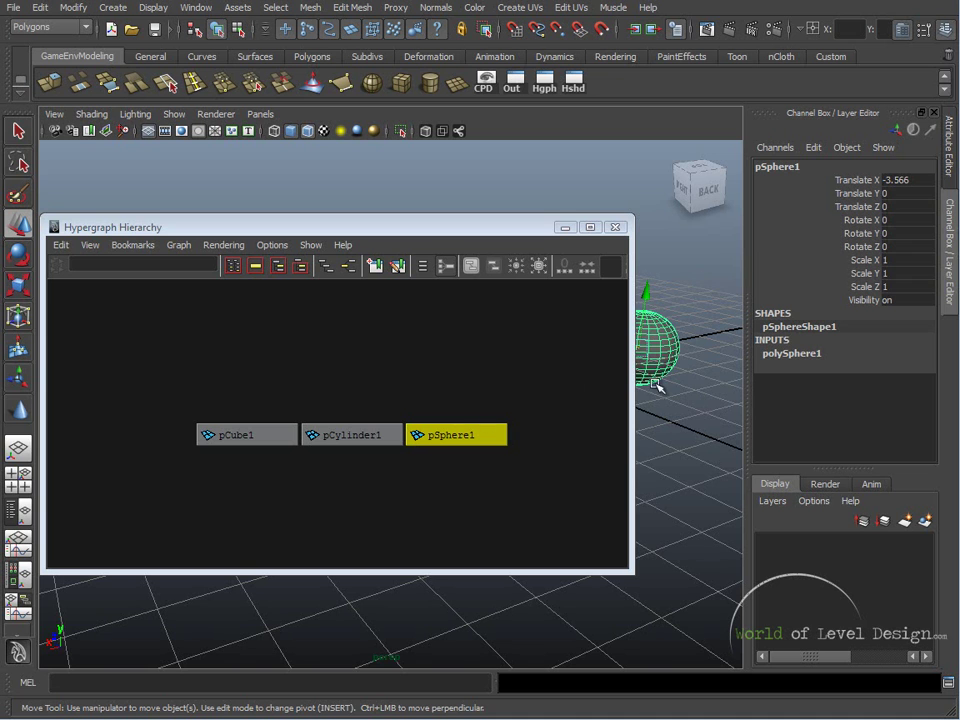
alt+middle_drag(657, 385, 688, 364)
drag(500, 226, 461, 211)
drag(285, 347, 328, 455)
drag(208, 364, 209, 420)
right_drag(210, 425, 255, 540)
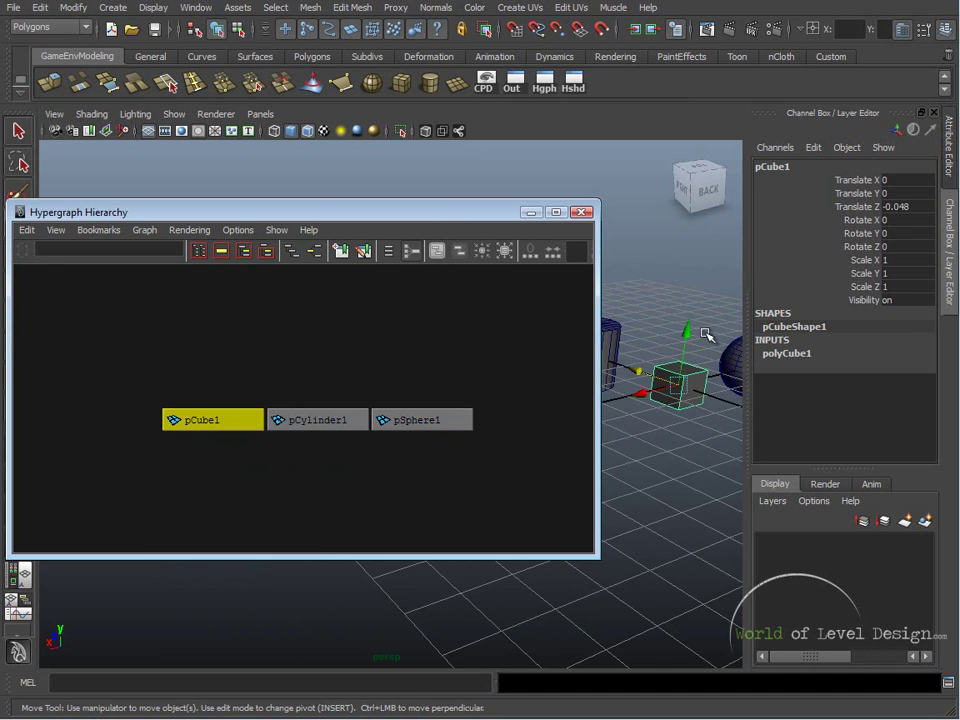
right_click(190, 419)
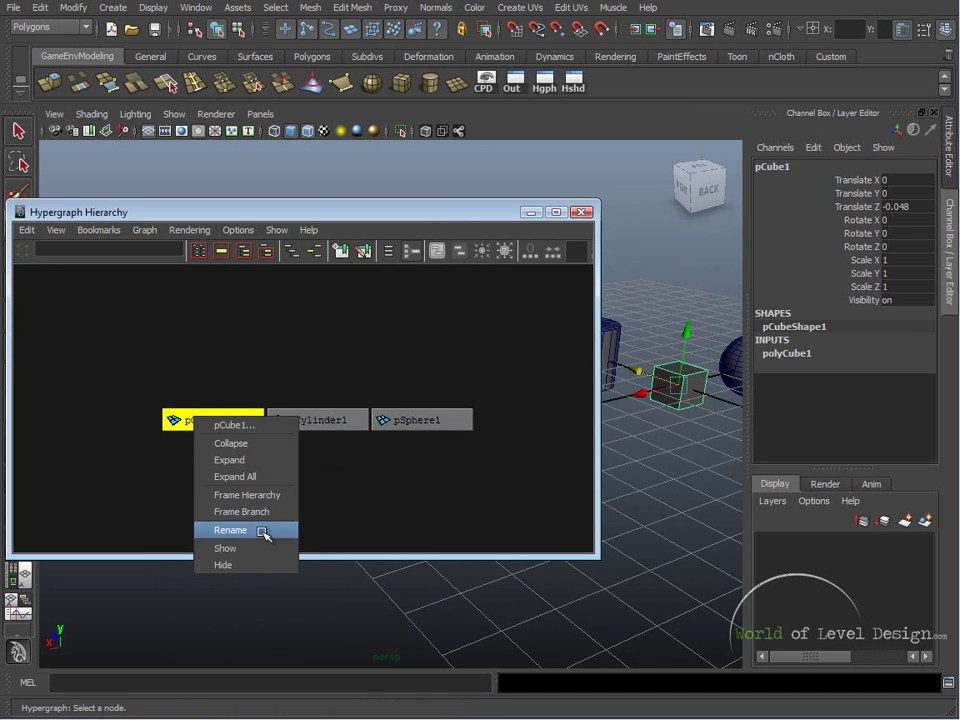
click(262, 531)
click(360, 420)
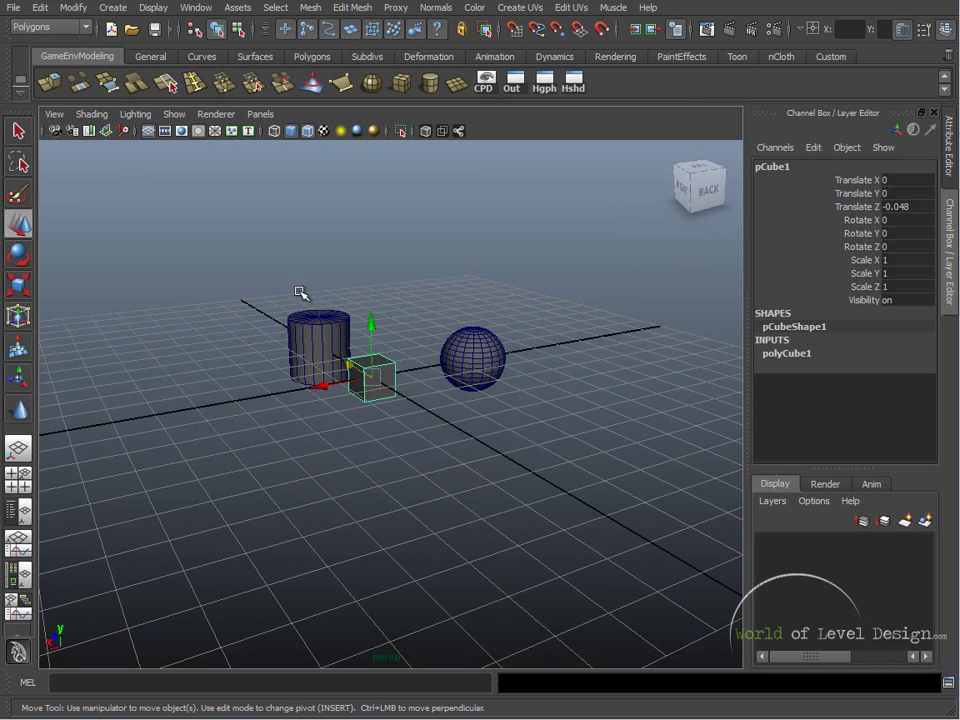
drag(240, 295, 581, 459)
alt+middle_drag(567, 393, 542, 418)
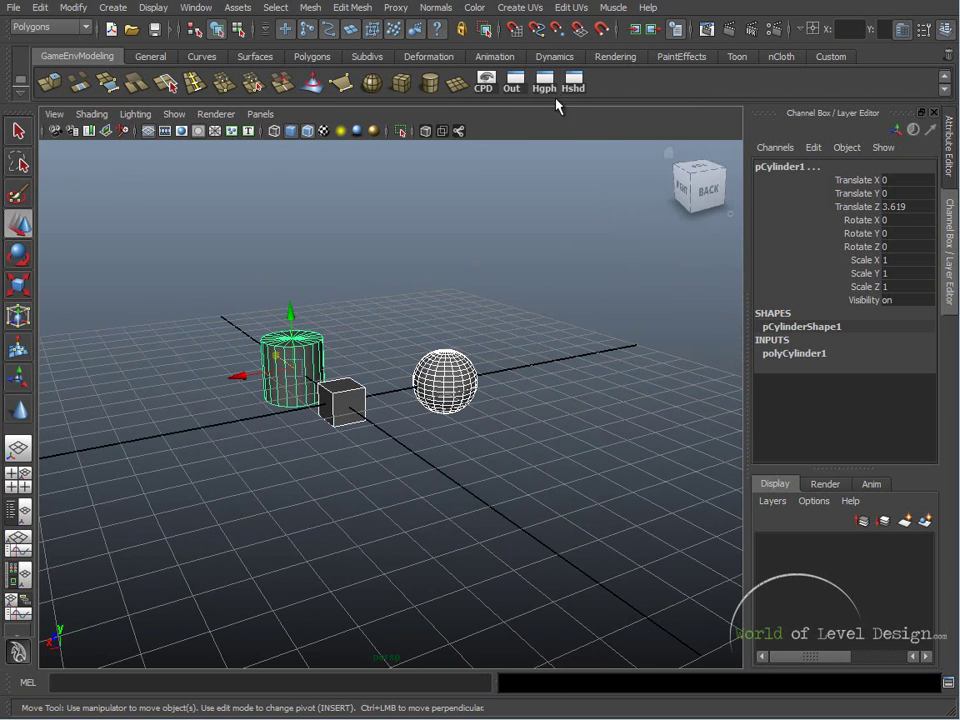
click(544, 84)
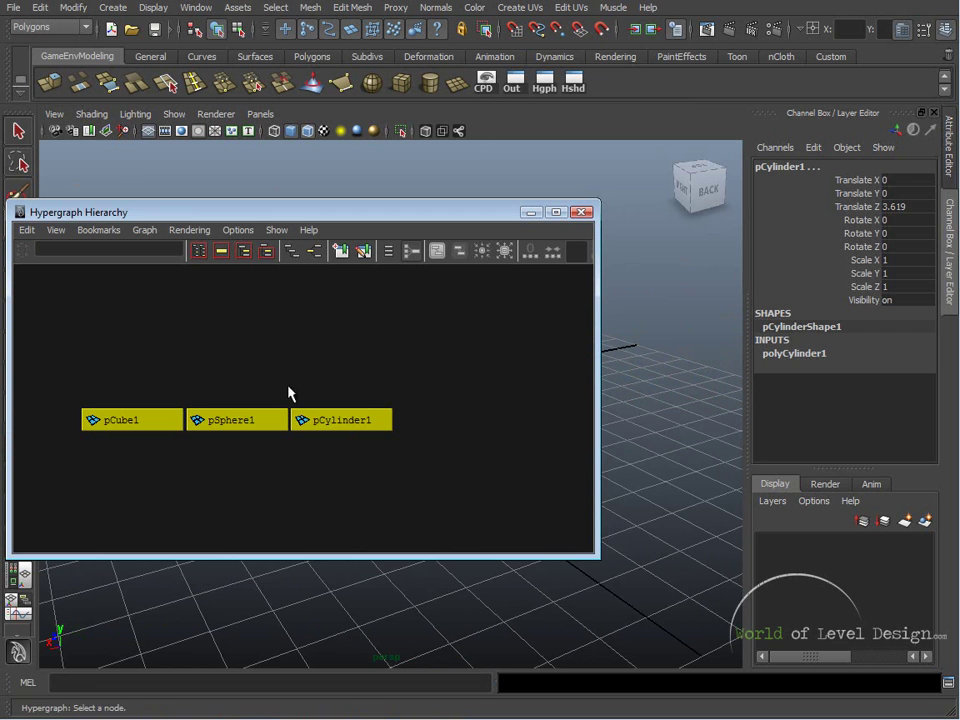
click(154, 399)
click(160, 420)
key(Left)
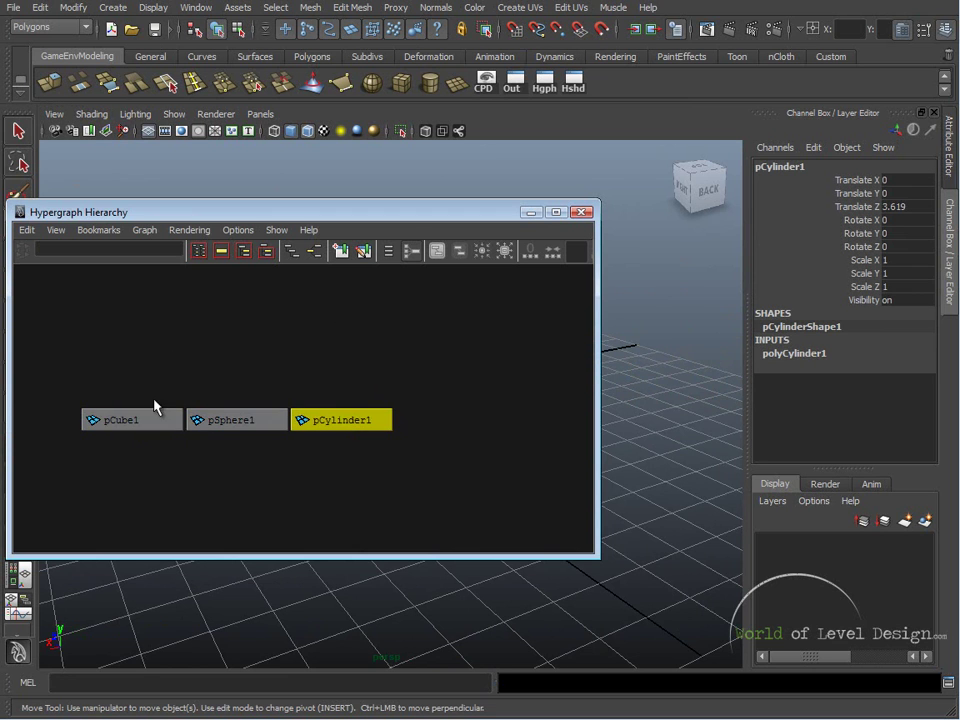
key(Right)
key(Right)
key(Right)
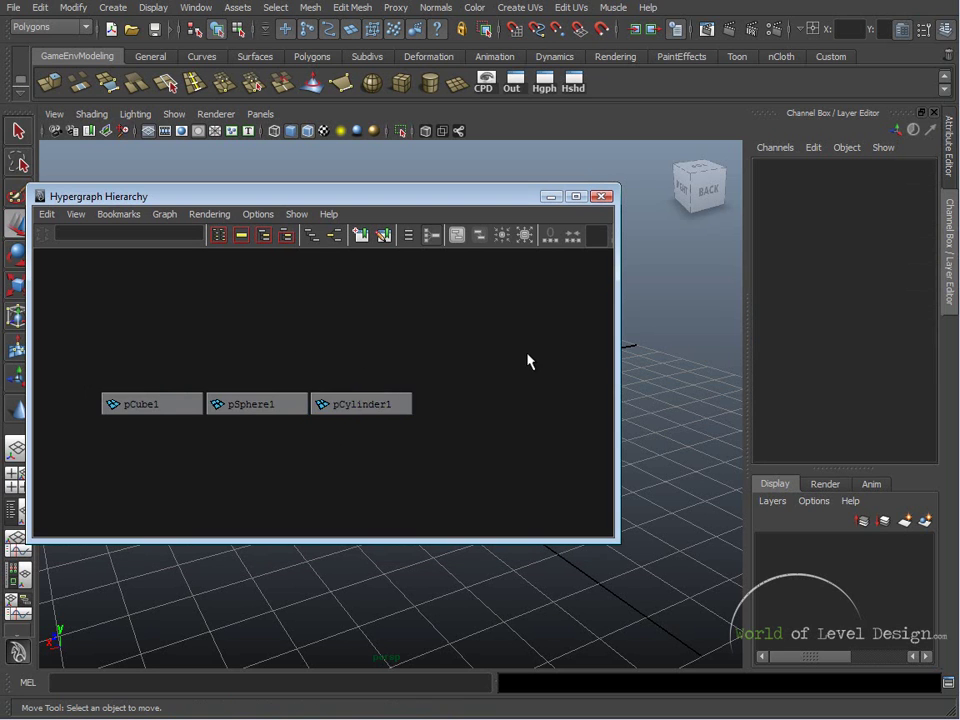
key(a)
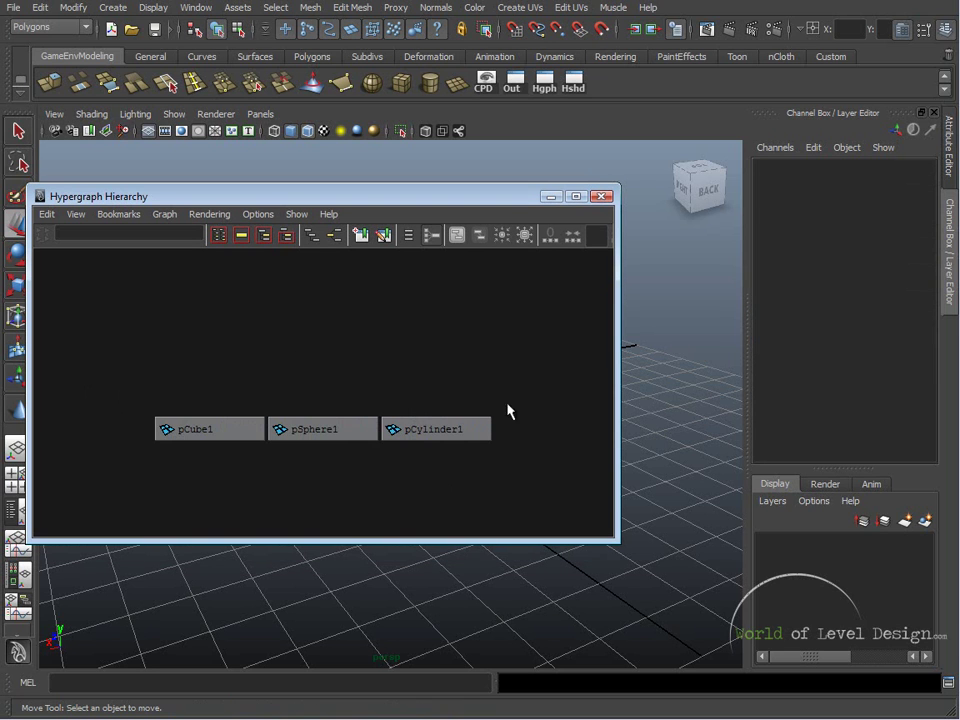
click(285, 382)
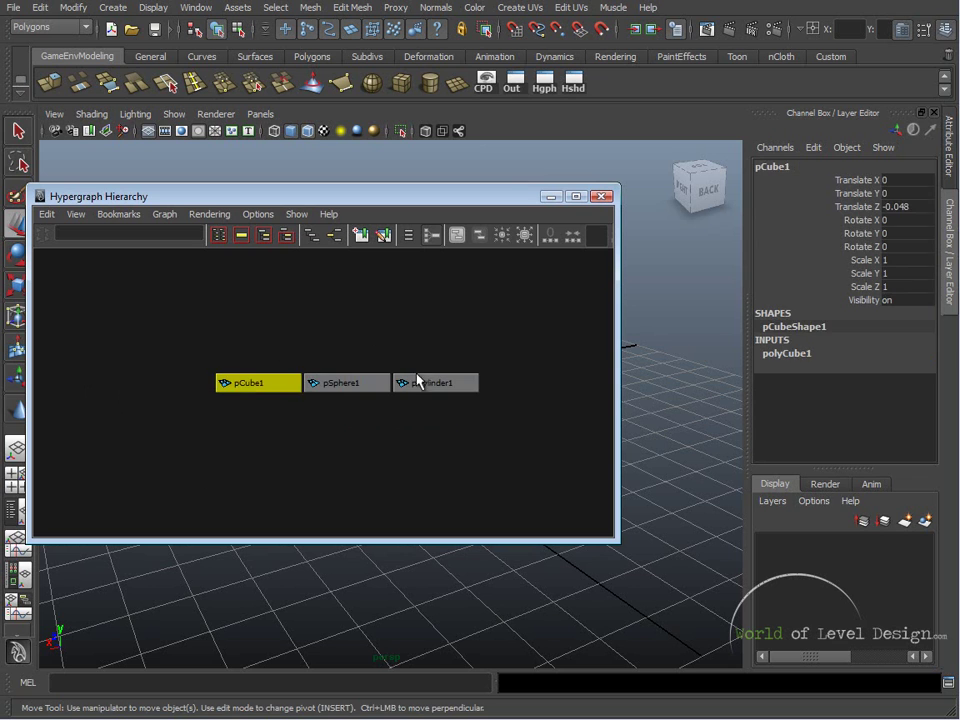
click(418, 380)
click(330, 380)
click(601, 196)
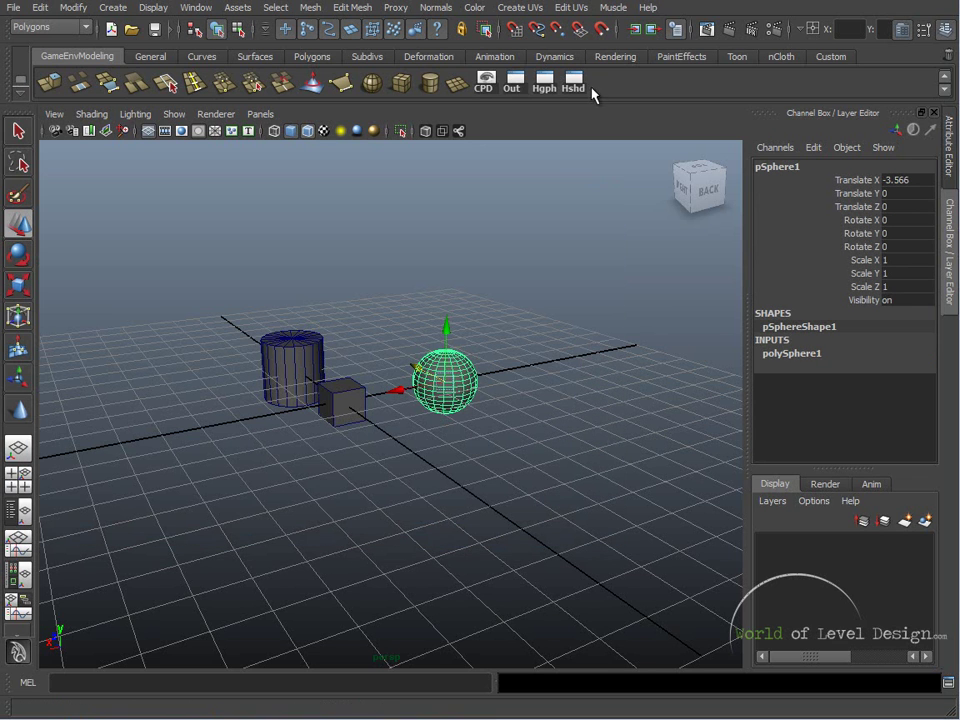
- Open Hypershade from the Hshd shelf button, enlarge its window, and create a Blinn material
click(575, 86)
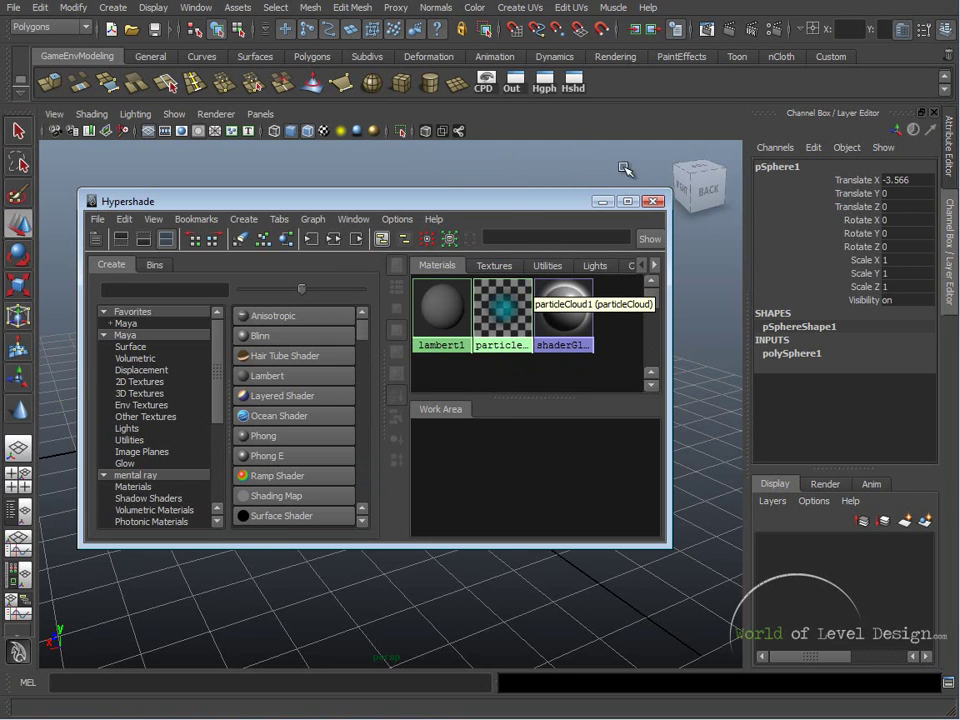
drag(510, 204, 456, 248)
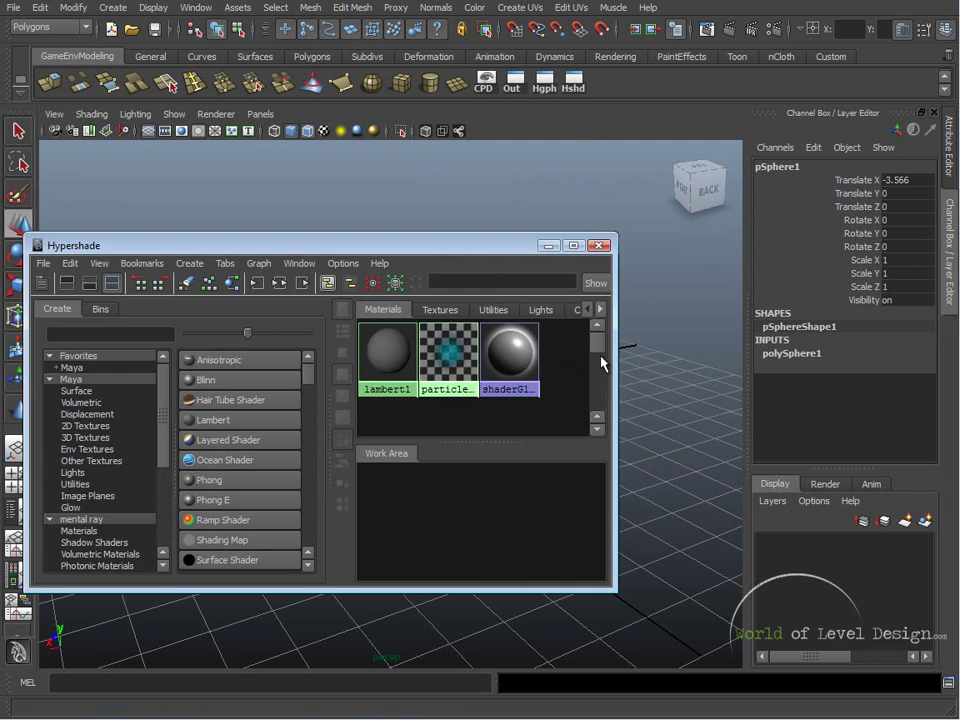
drag(613, 592, 720, 607)
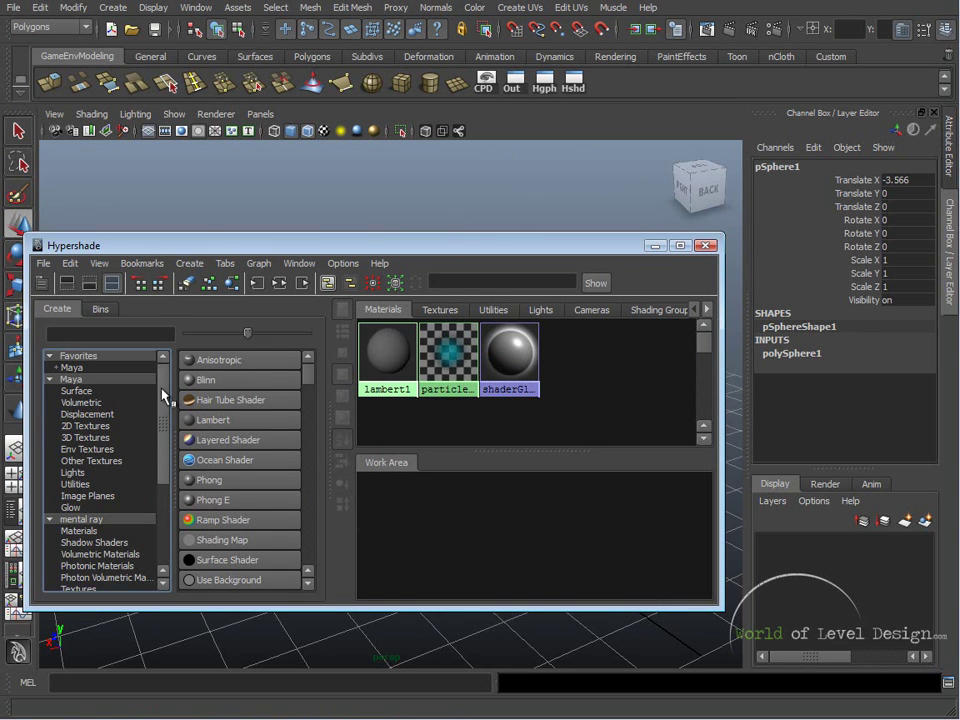
scroll(167, 430, down, 4)
scroll(167, 420, up, 4)
click(222, 381)
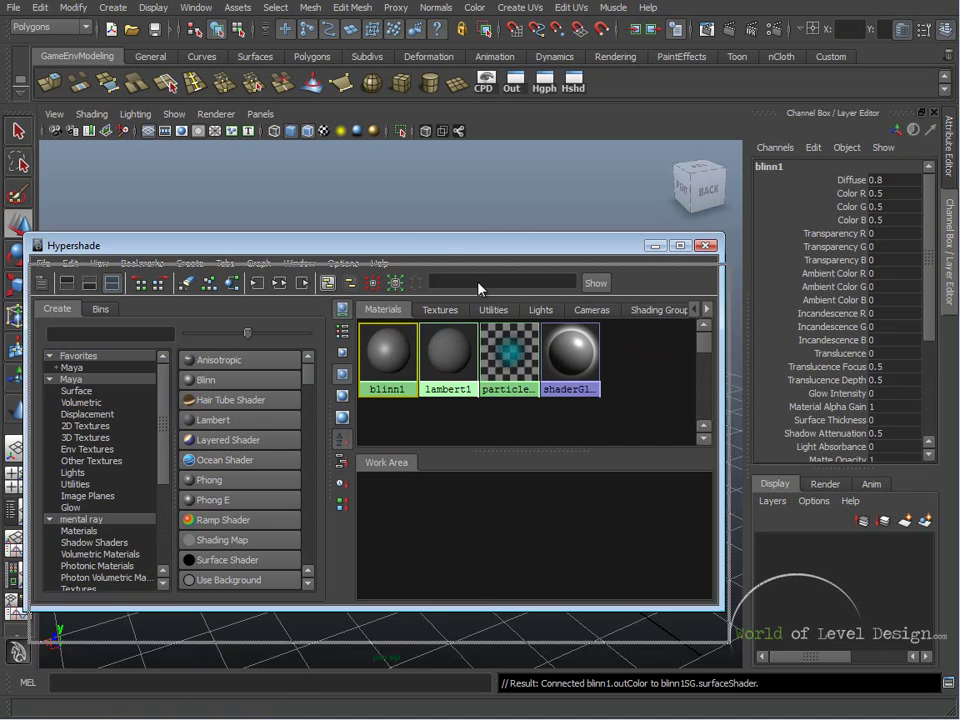
drag(478, 289, 461, 444)
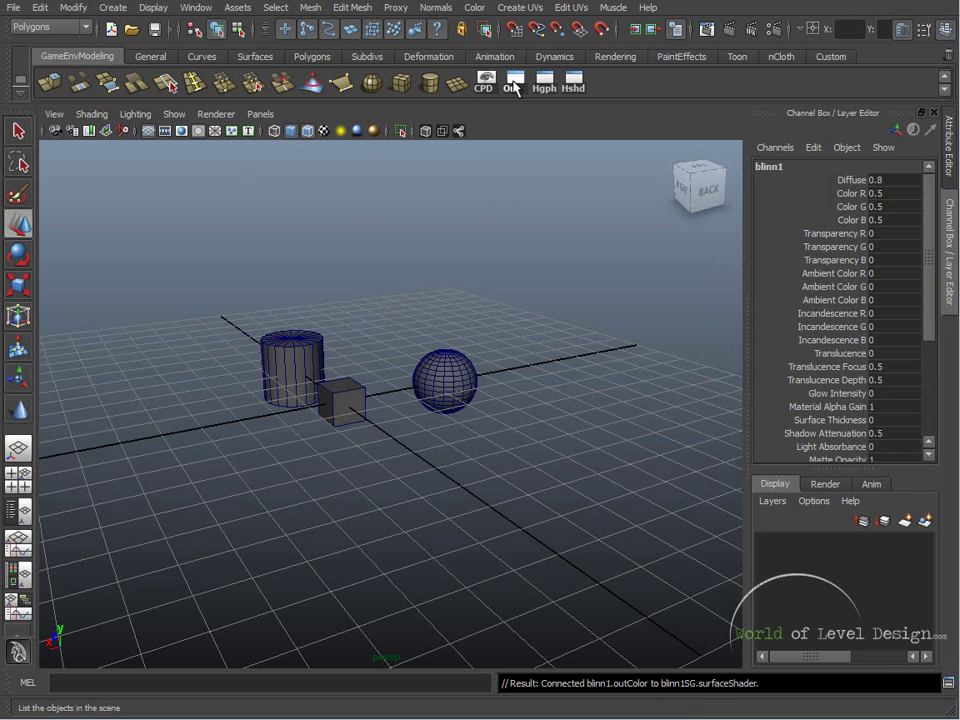
click(511, 82)
click(544, 88)
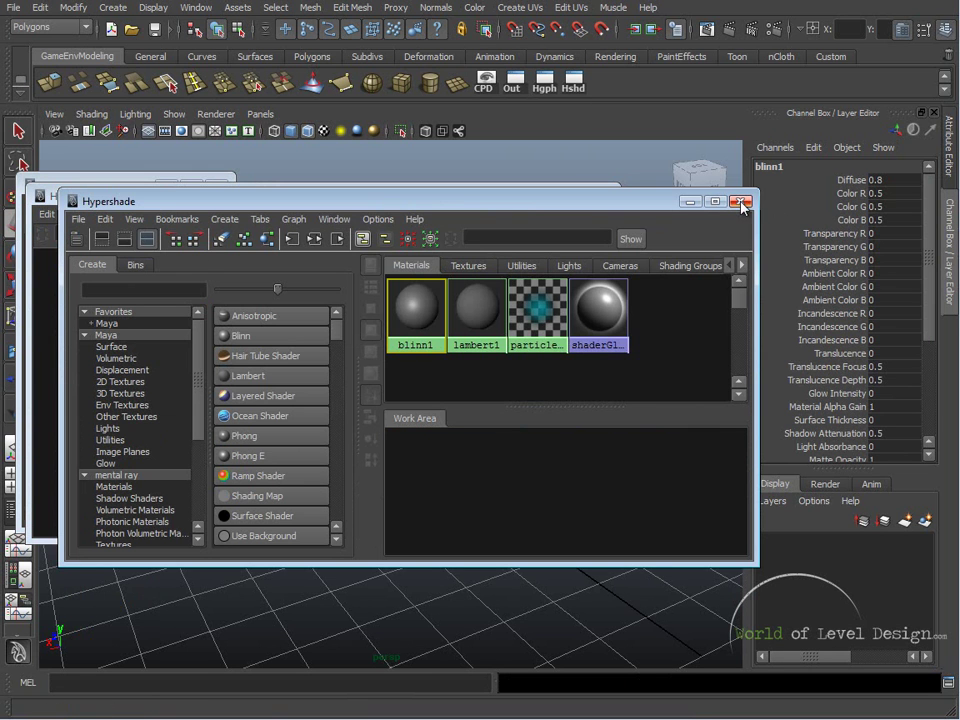
click(742, 205)
click(604, 194)
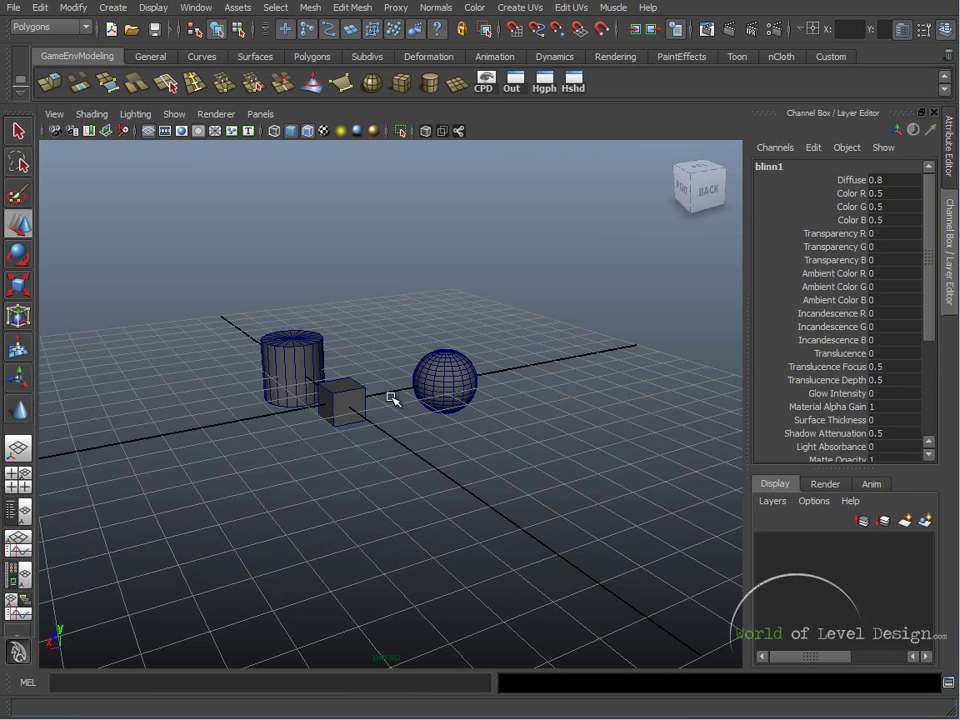
alt+drag(273, 408, 167, 298)
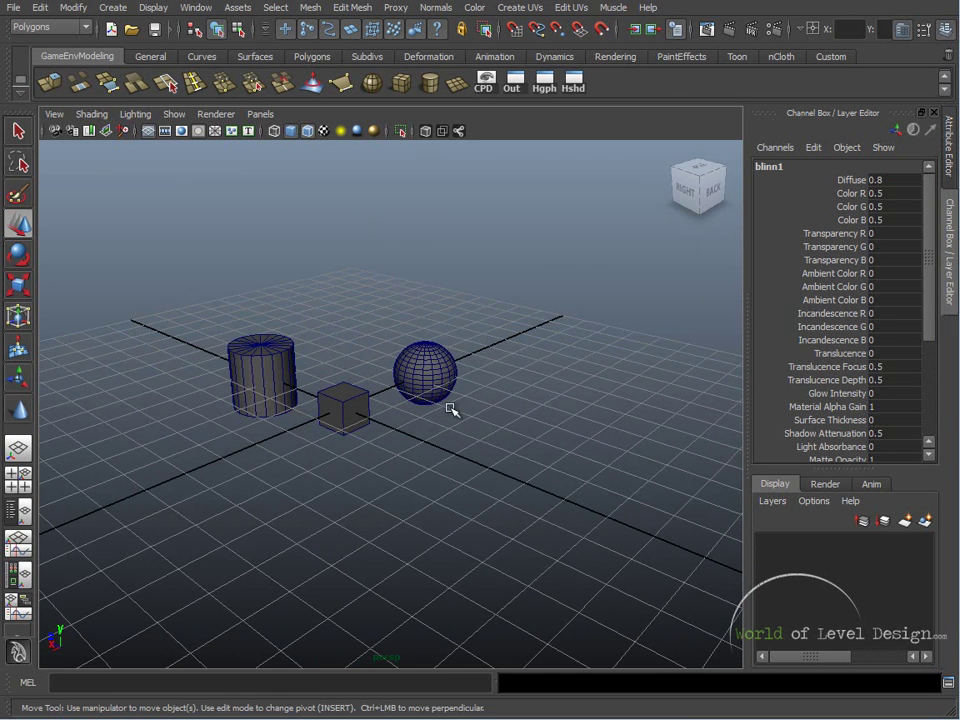
alt+drag(508, 236, 426, 317)
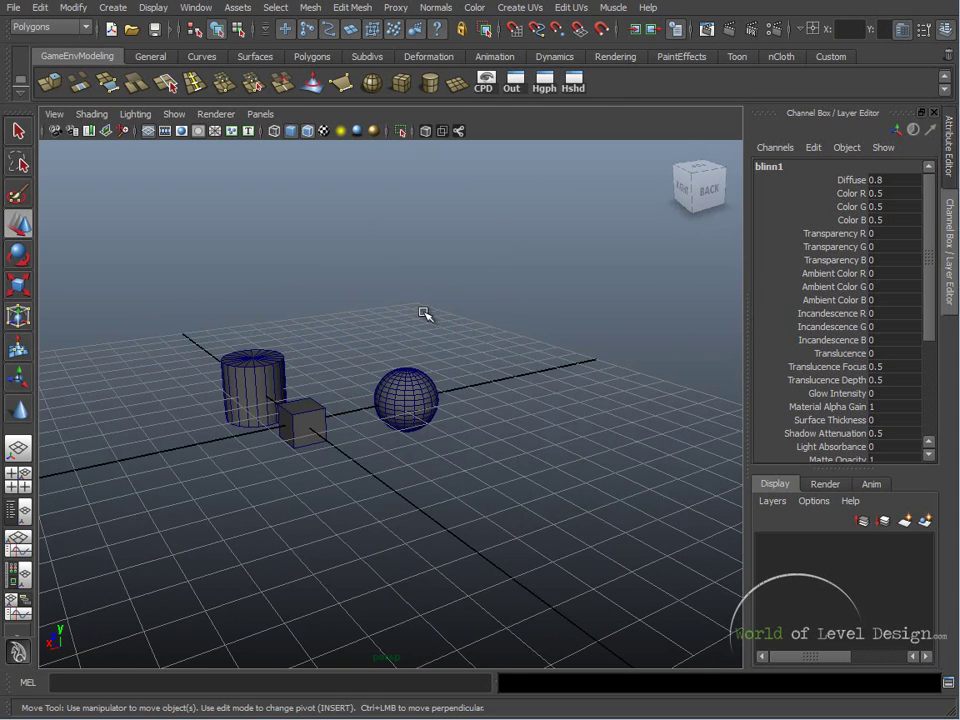